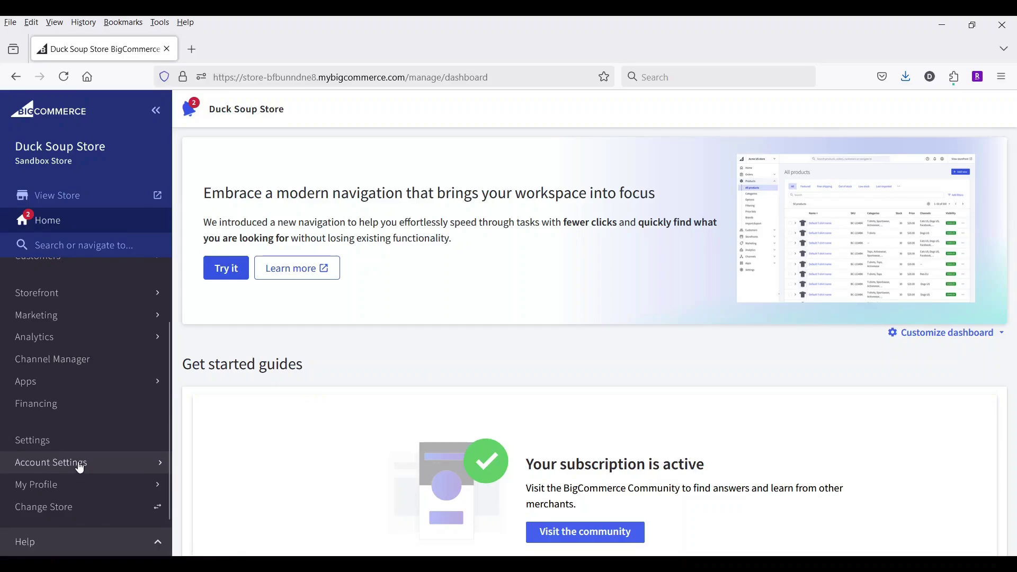
# Expand the Account Settings section in the Duck Soup Store dashboard sidebar.
pyautogui.click(80, 468)
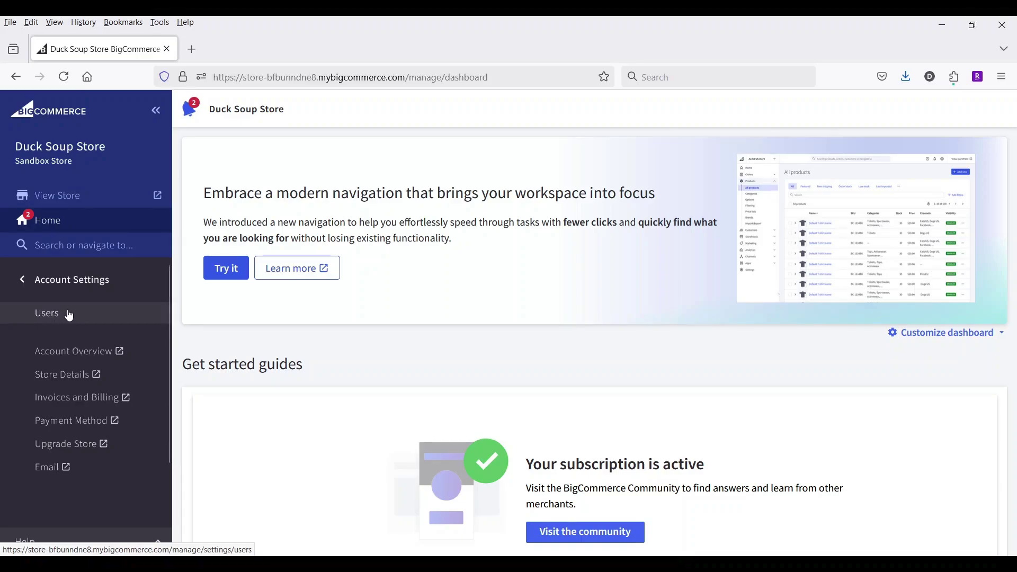
# Open the Users list from the Account Settings menu.
pyautogui.click(70, 315)
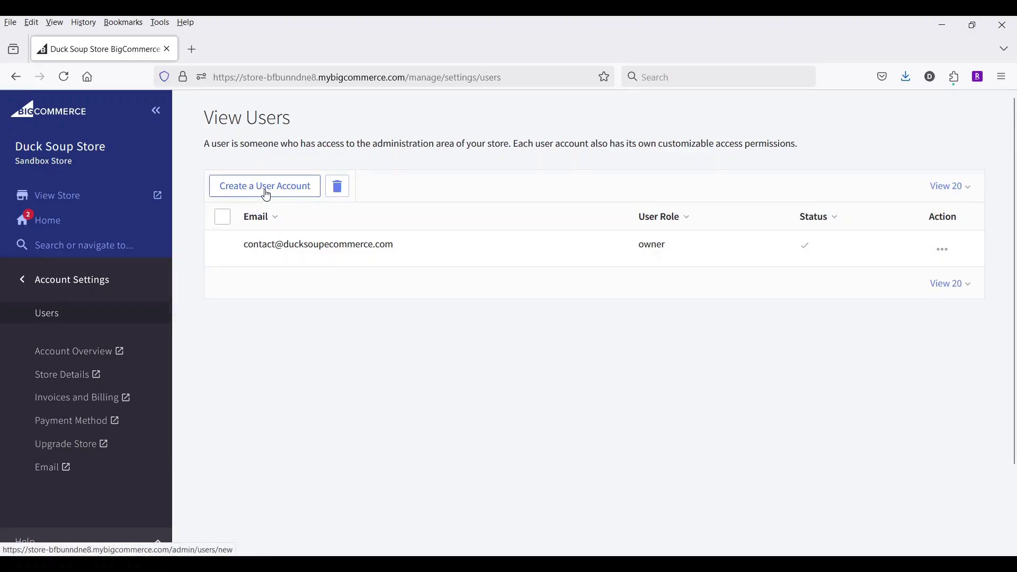
# Start a new user account and enter the new user's e-mail address.
pyautogui.click(301, 200)
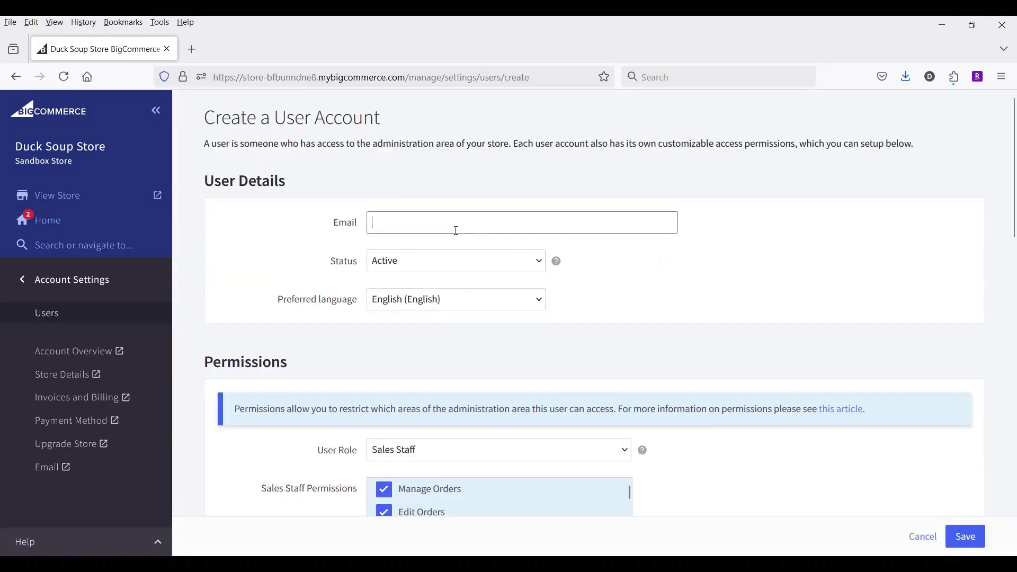
pyautogui.click(456, 230)
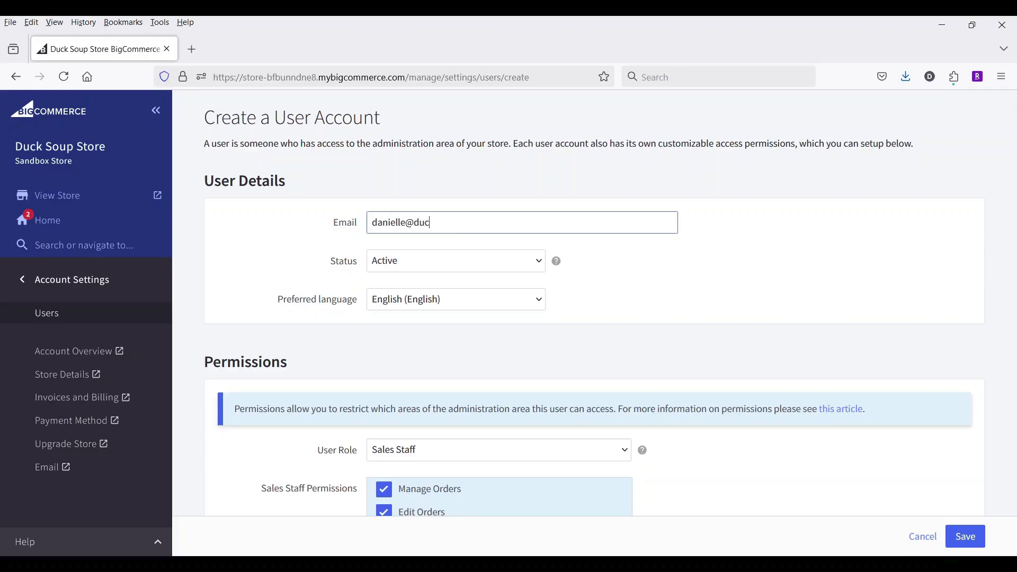
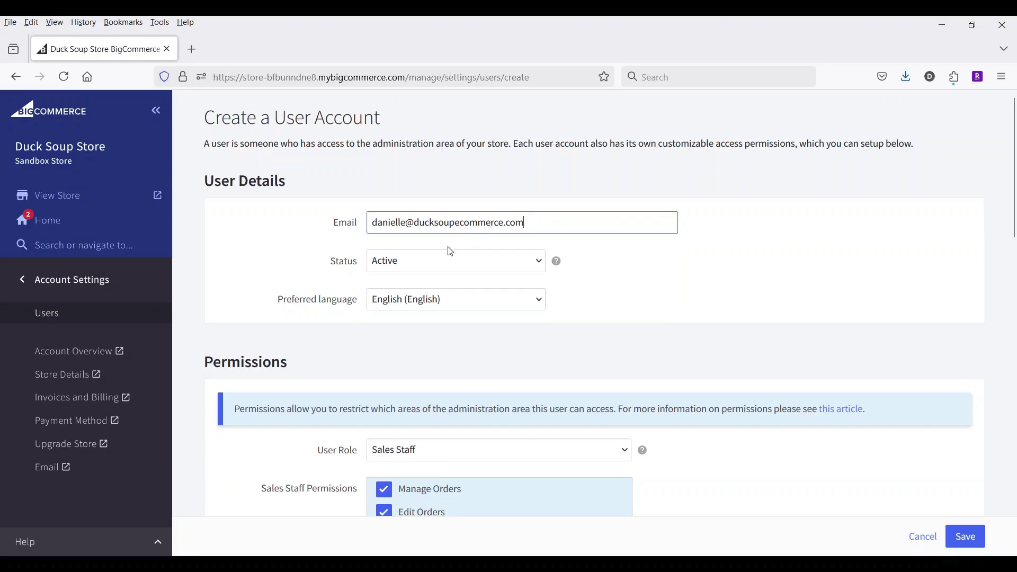
pyautogui.click(435, 266)
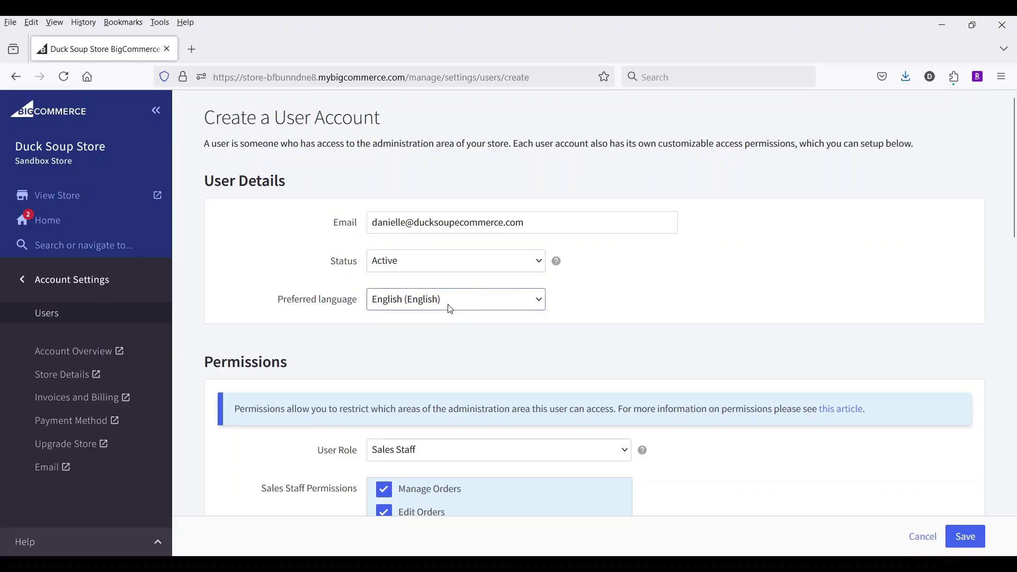
pyautogui.scroll(-5, 551, 302)
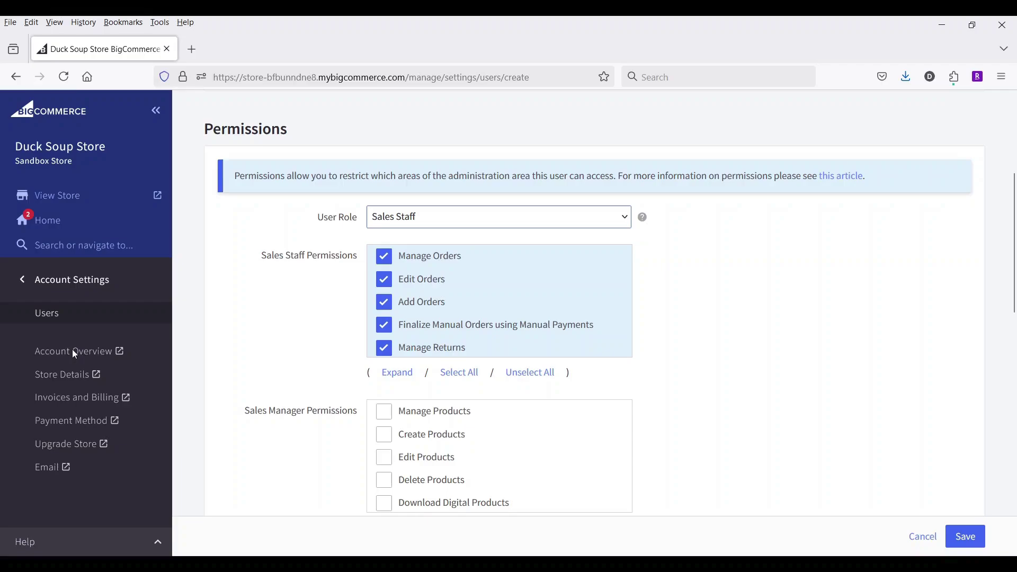
pyautogui.click(470, 277)
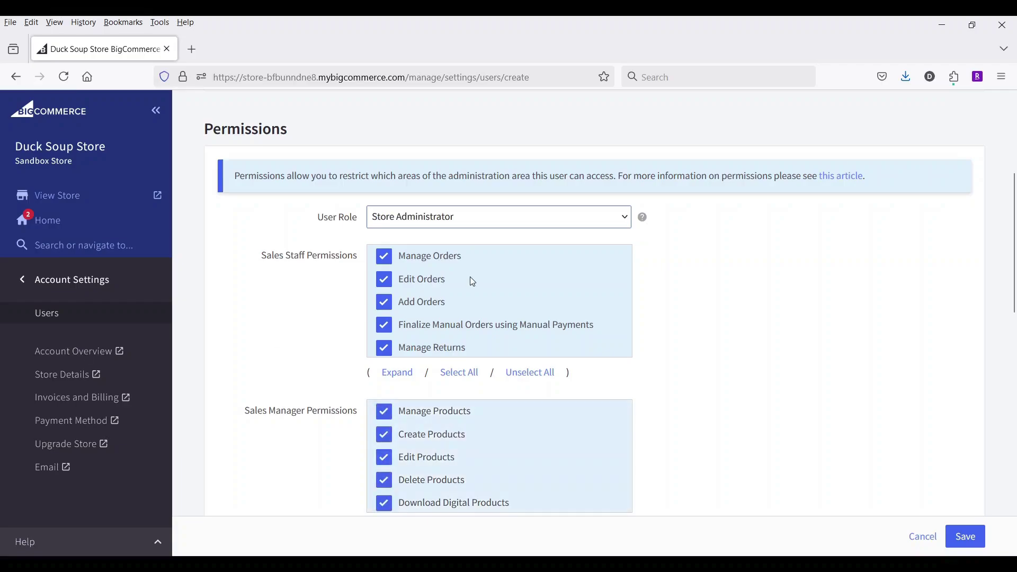
pyautogui.scroll(-2, 654, 302)
pyautogui.scroll(-2, 657, 307)
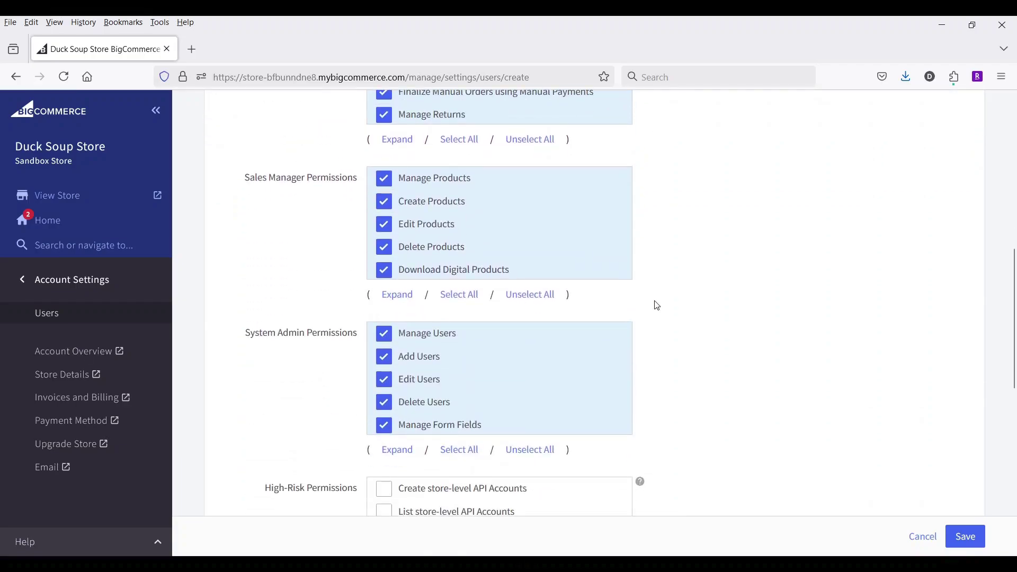
pyautogui.scroll(4, 657, 306)
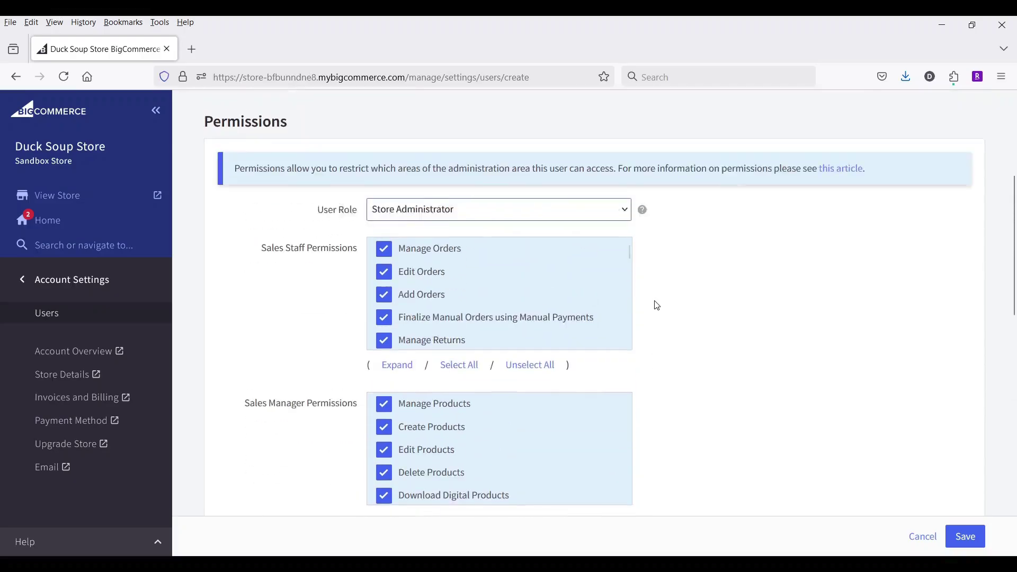
pyautogui.click(462, 216)
pyautogui.click(446, 242)
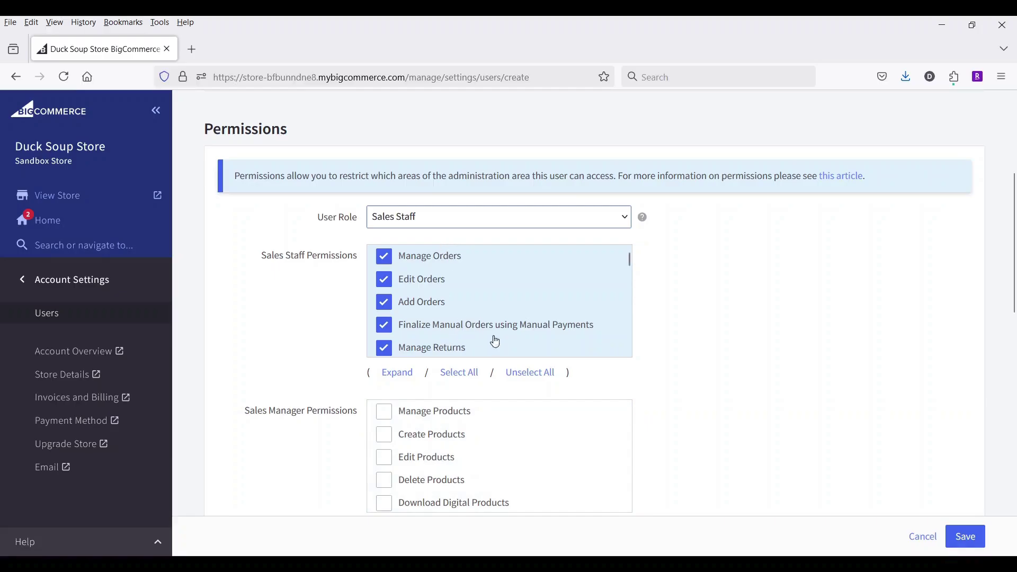
pyautogui.scroll(-2, 656, 324)
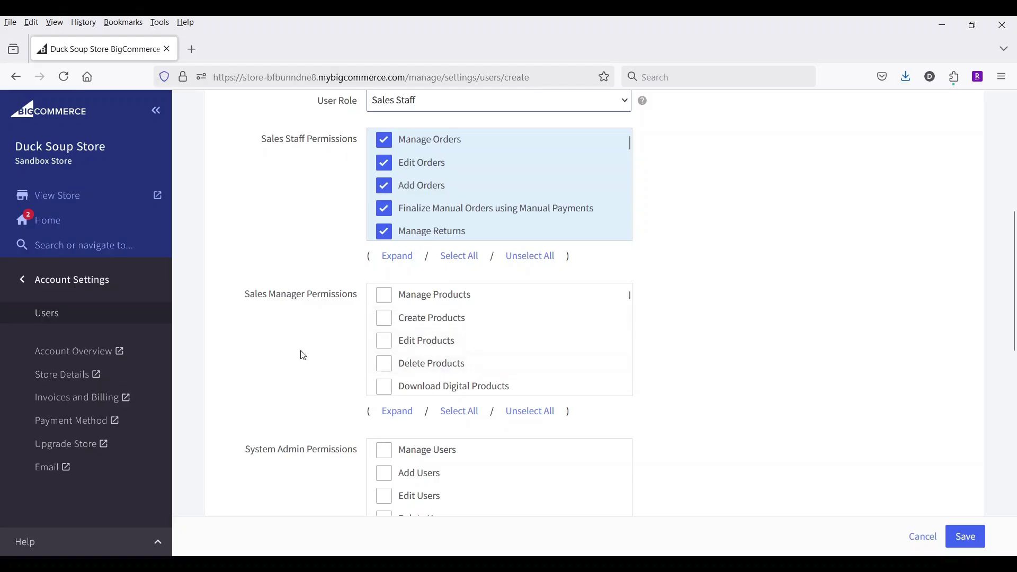
pyautogui.scroll(-1, 302, 355)
pyautogui.scroll(-1, 303, 355)
pyautogui.scroll(2, 701, 290)
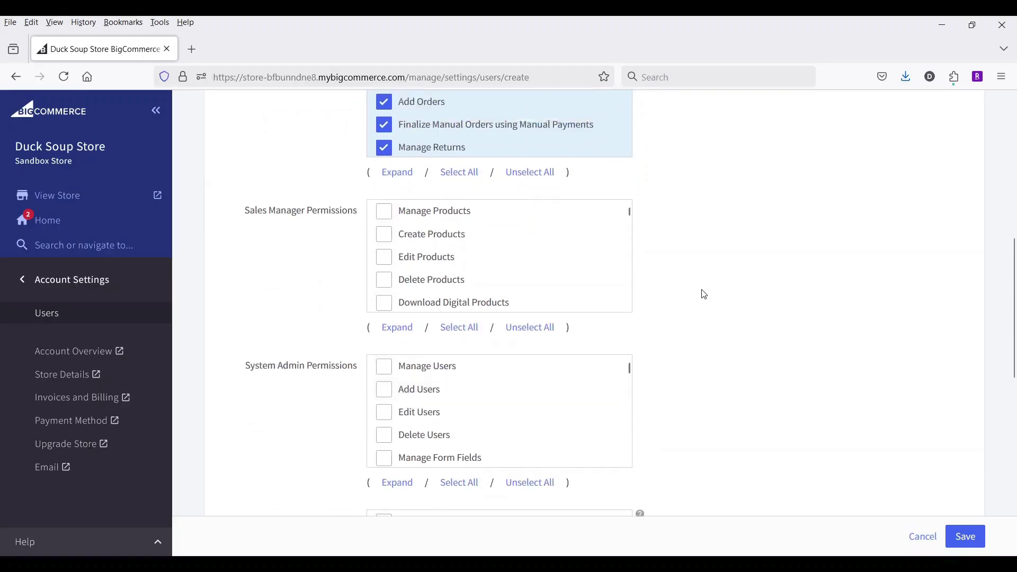
pyautogui.scroll(2, 704, 294)
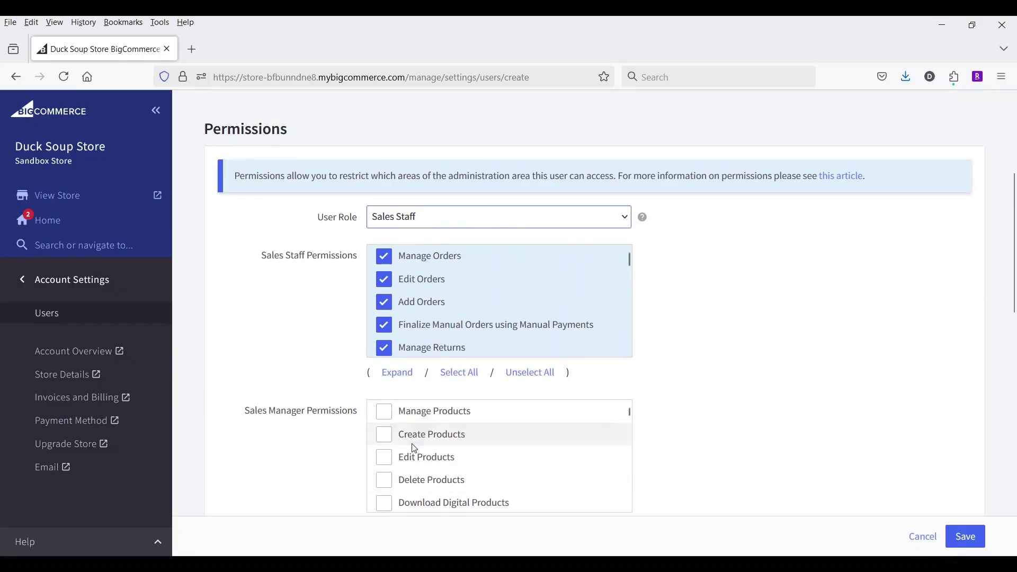
pyautogui.scroll(-2, 411, 449)
pyautogui.scroll(3, 411, 449)
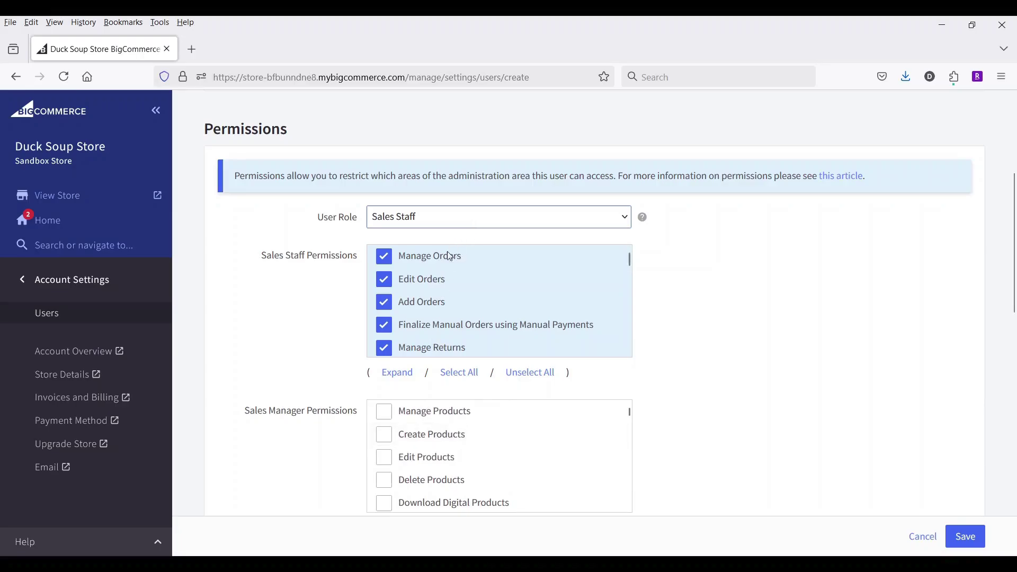
# Change the new user's role to Custom and review the permission list.
pyautogui.click(427, 302)
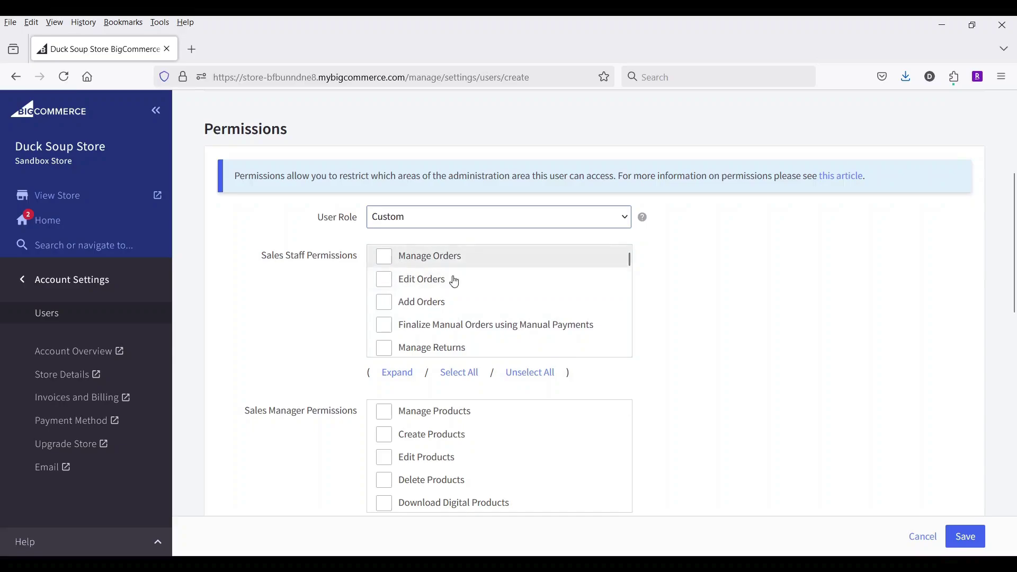
pyautogui.scroll(-2, 481, 287)
pyautogui.scroll(-10, 481, 289)
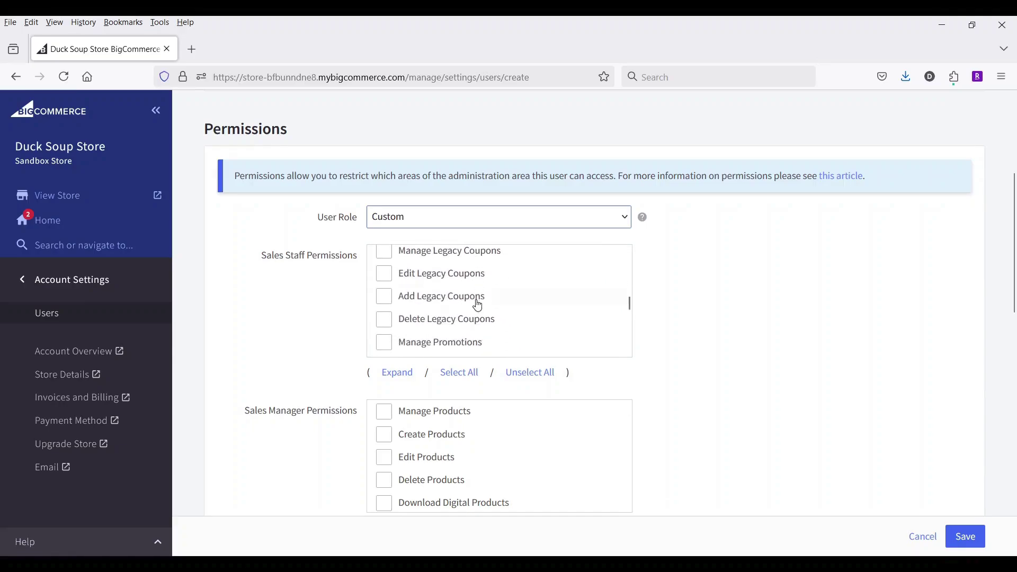
pyautogui.scroll(-3, 478, 305)
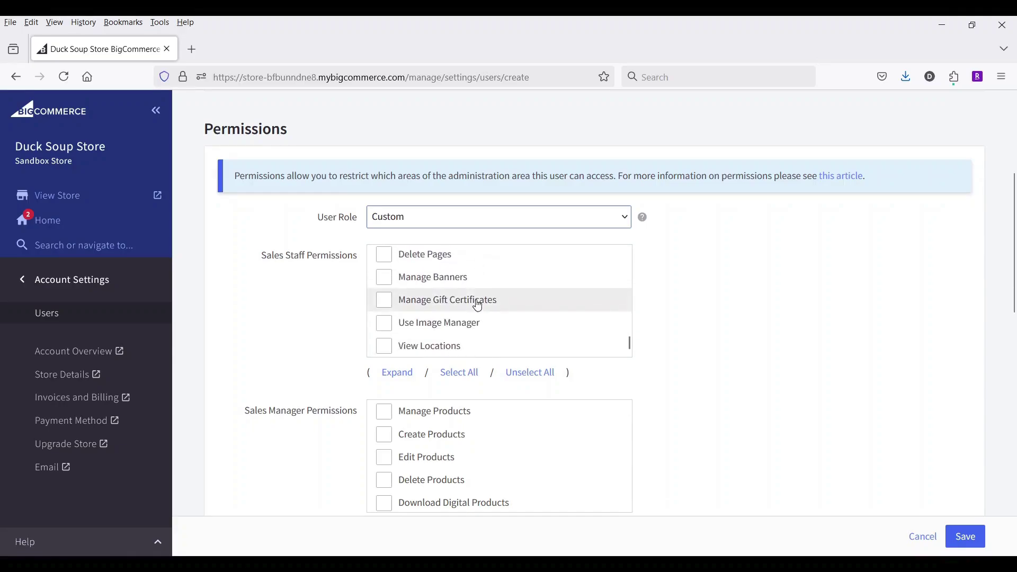
pyautogui.scroll(4, 478, 304)
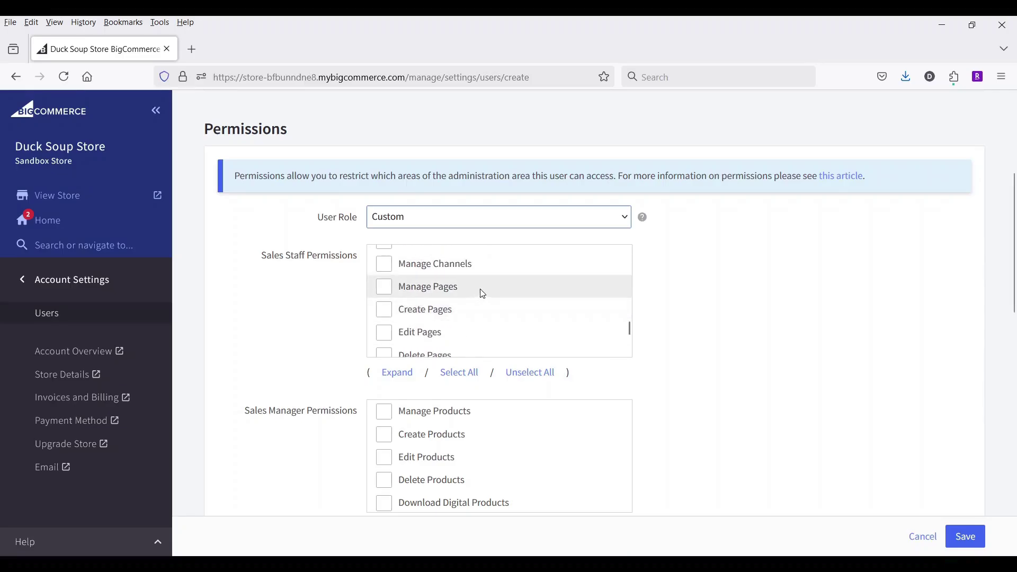
# Tick Create Pages and Edit Pages permissions, then clear both again.
pyautogui.click(385, 315)
pyautogui.click(388, 335)
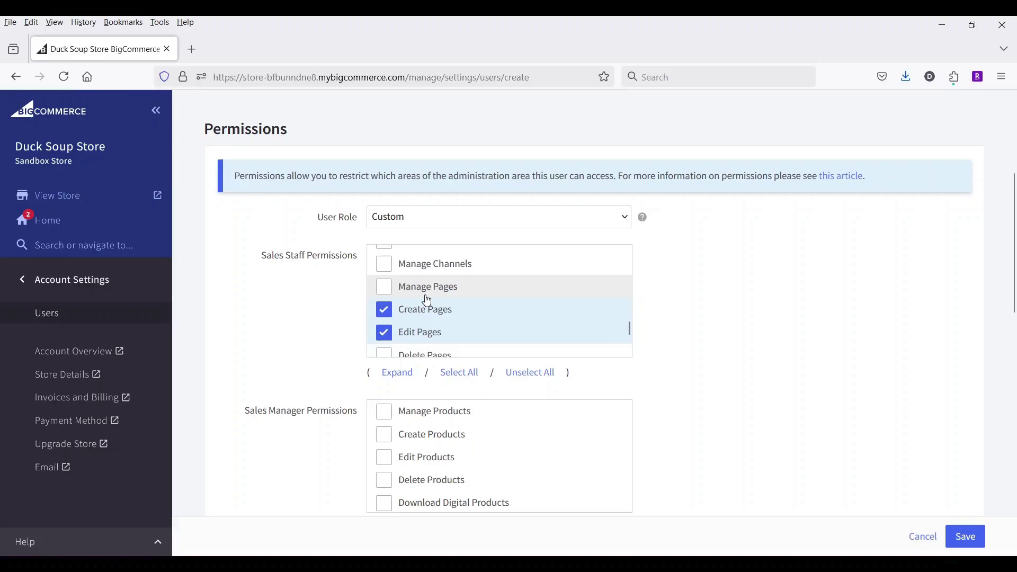
pyautogui.click(384, 309)
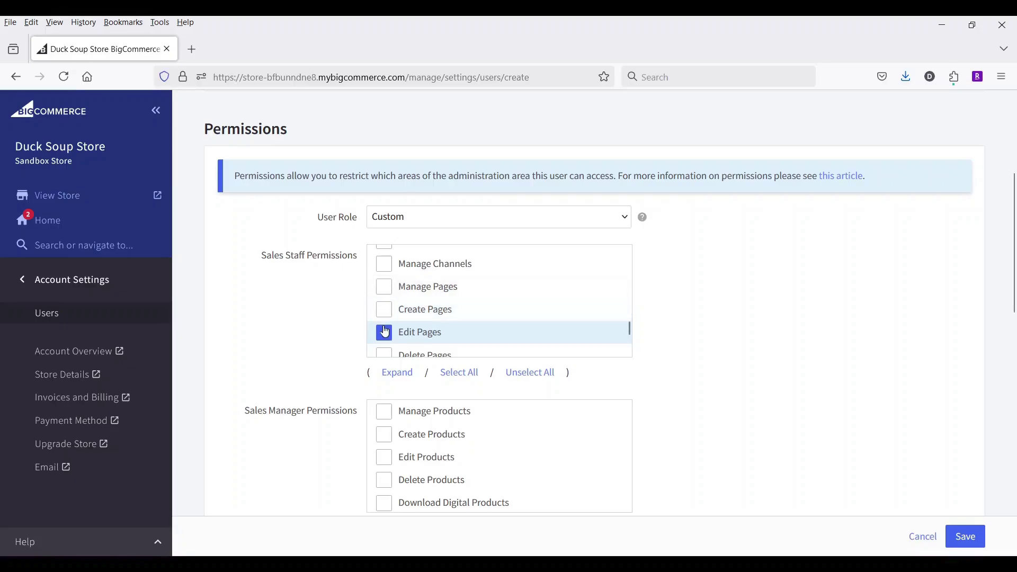
pyautogui.click(385, 332)
pyautogui.scroll(-4, 683, 295)
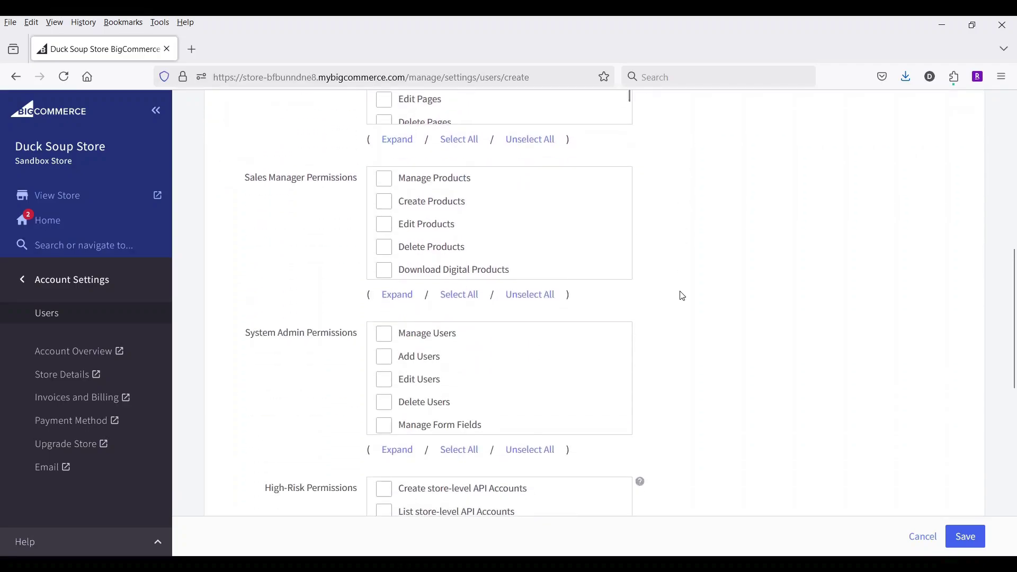
pyautogui.scroll(-4, 683, 295)
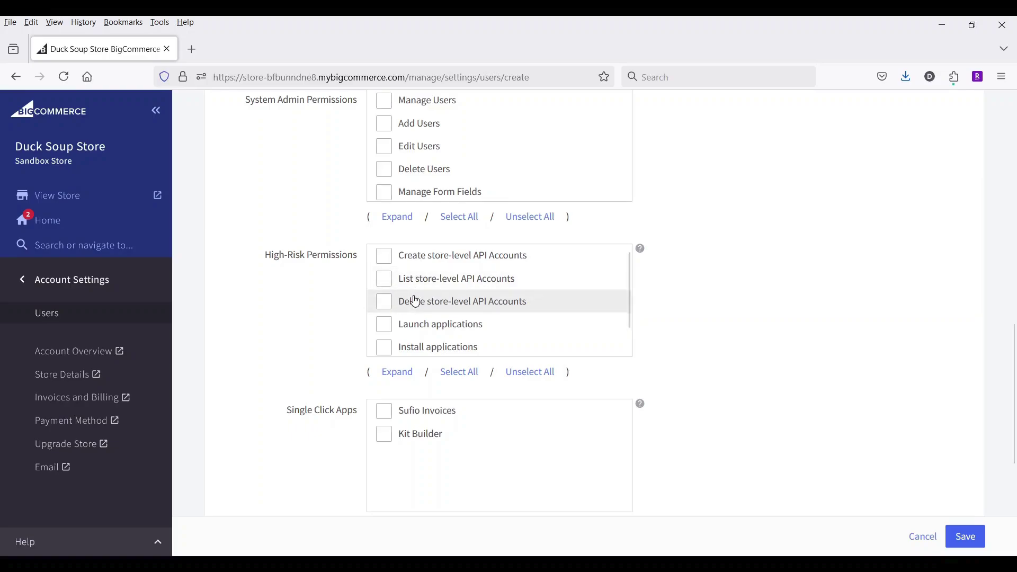
pyautogui.scroll(-1, 412, 301)
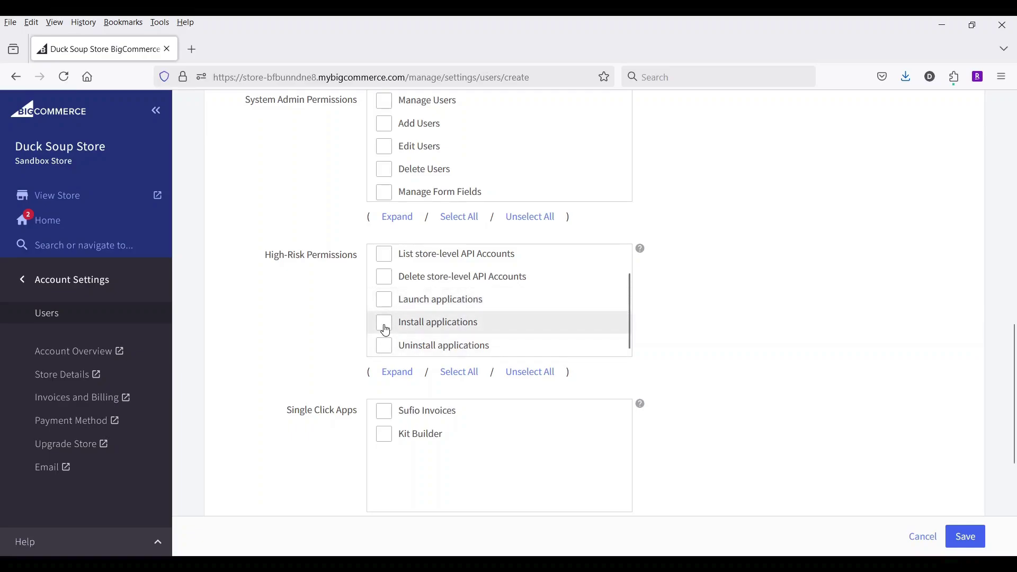
pyautogui.scroll(1, 445, 307)
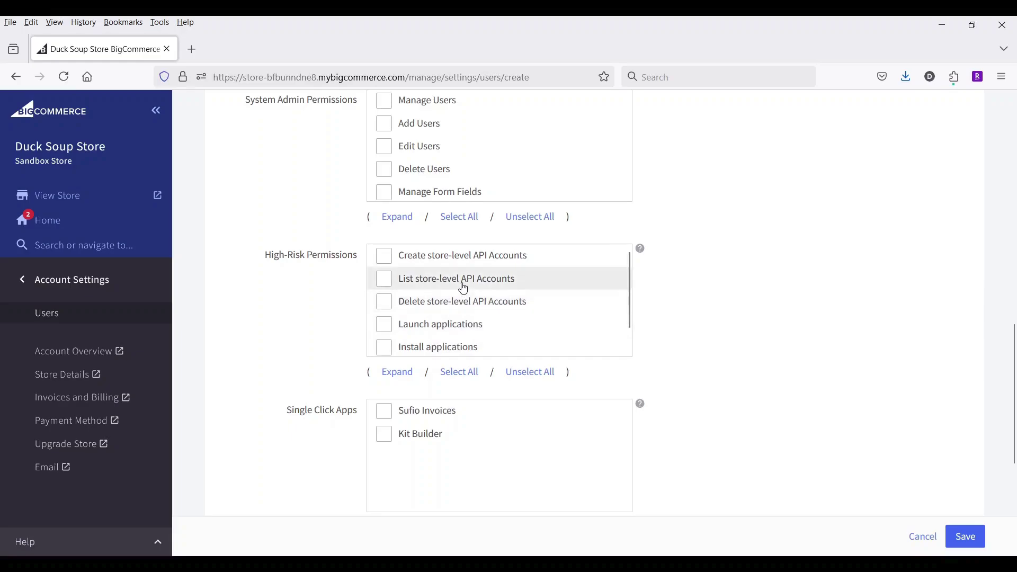
pyautogui.scroll(-2, 316, 298)
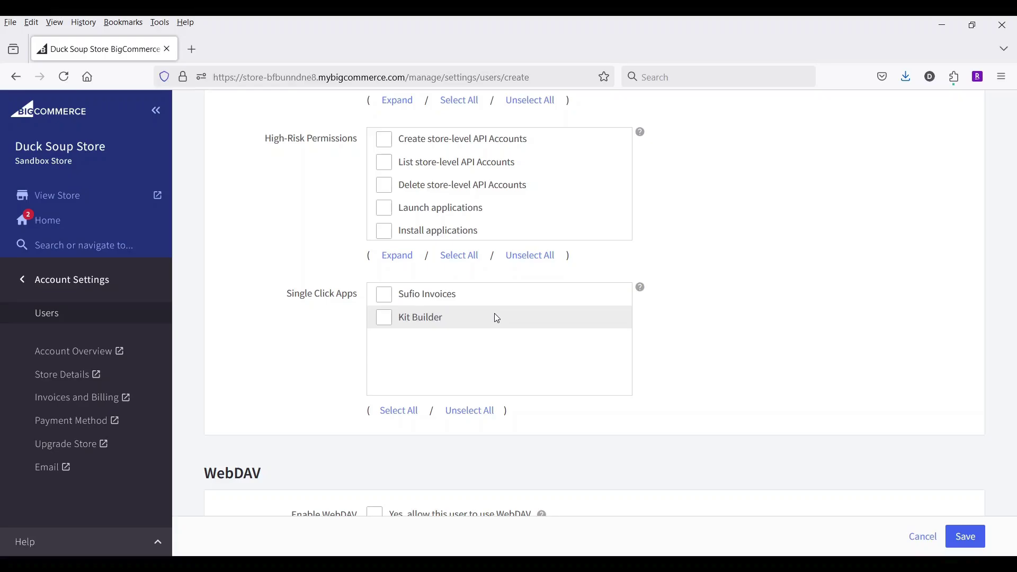
pyautogui.scroll(-3, 495, 320)
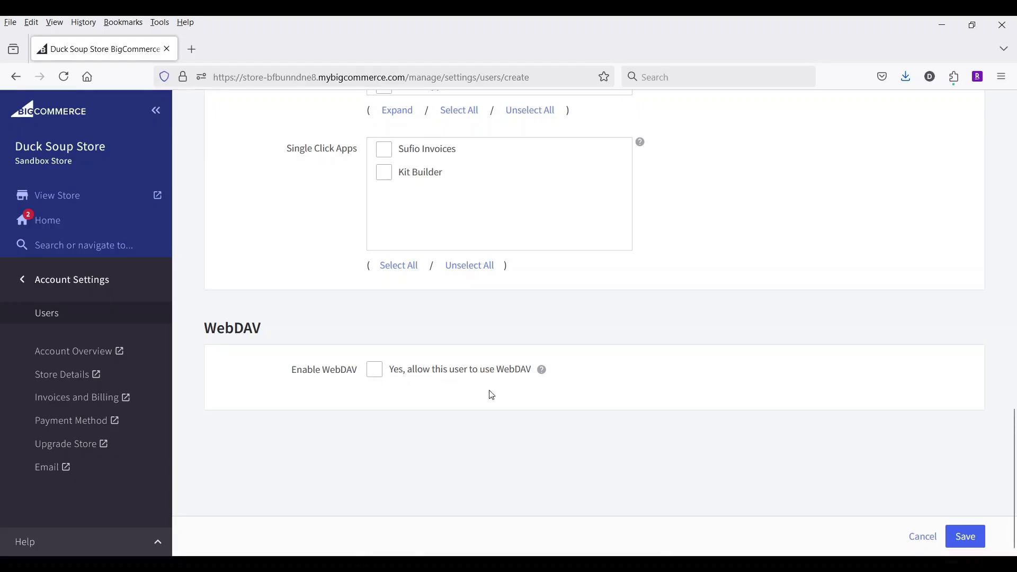
pyautogui.scroll(5, 544, 402)
pyautogui.scroll(10, 546, 403)
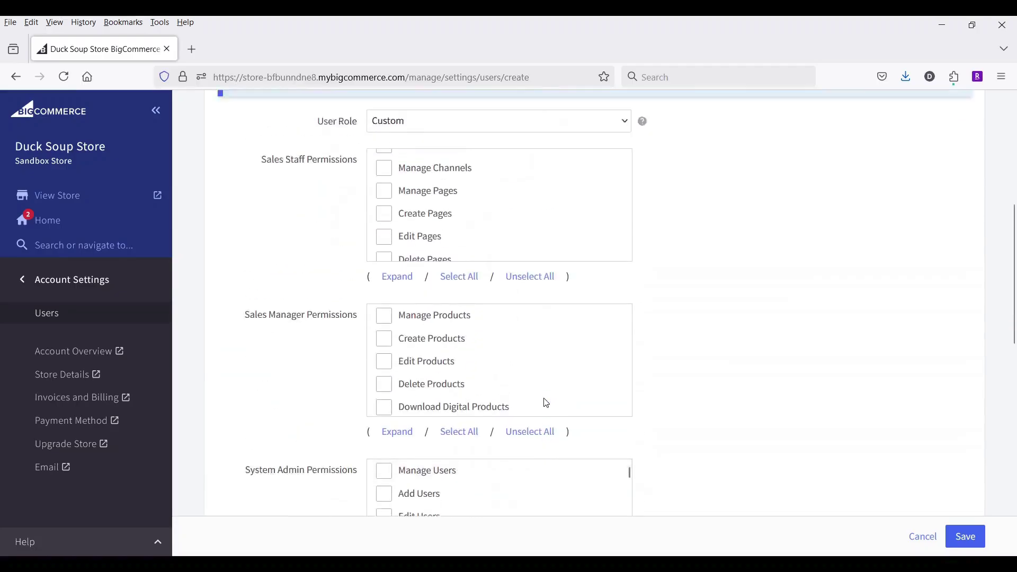
pyautogui.scroll(-2, 539, 357)
pyautogui.scroll(-5, 699, 376)
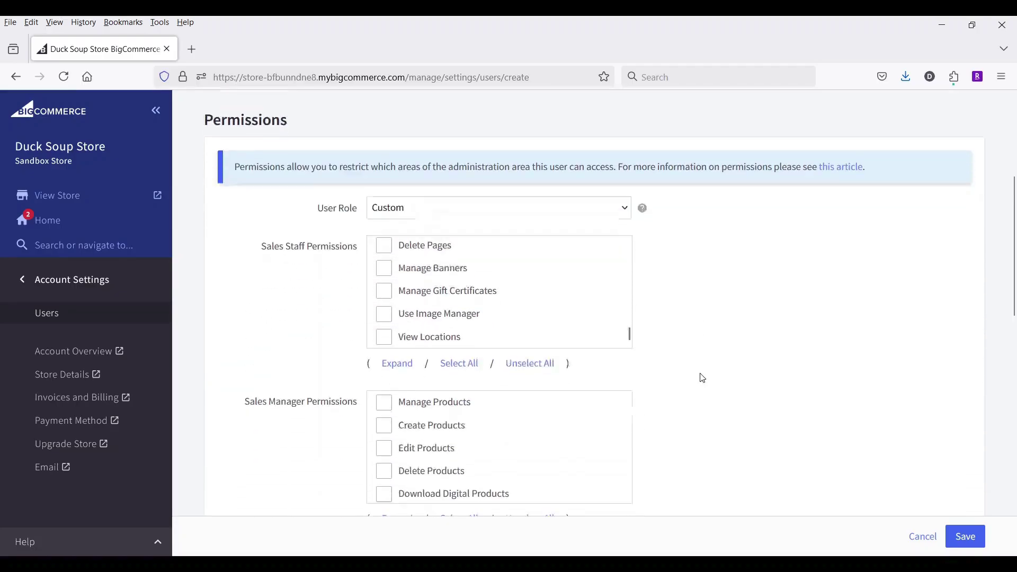
pyautogui.scroll(-2, 498, 327)
pyautogui.scroll(-8, 499, 327)
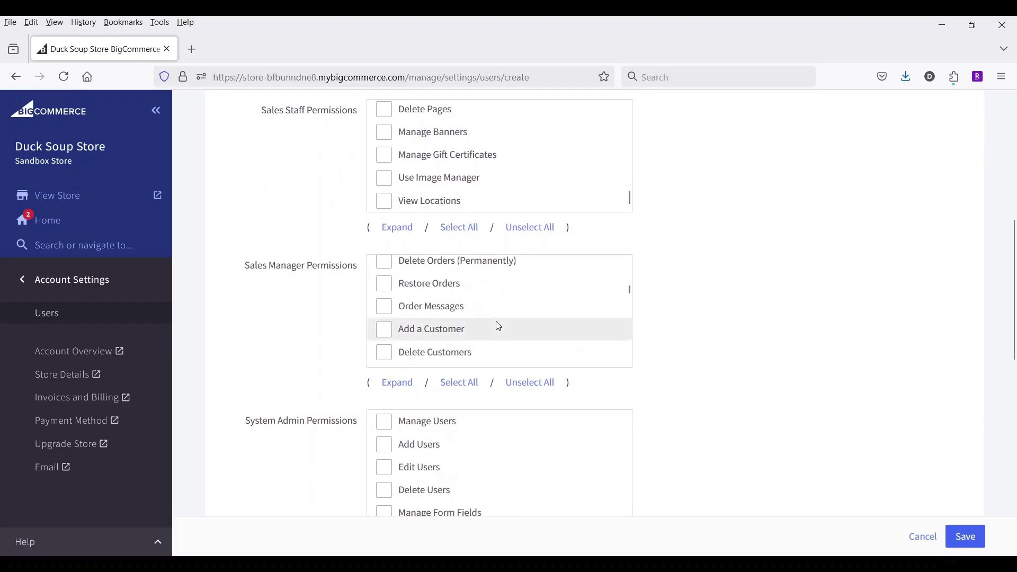
pyautogui.scroll(-5, 499, 327)
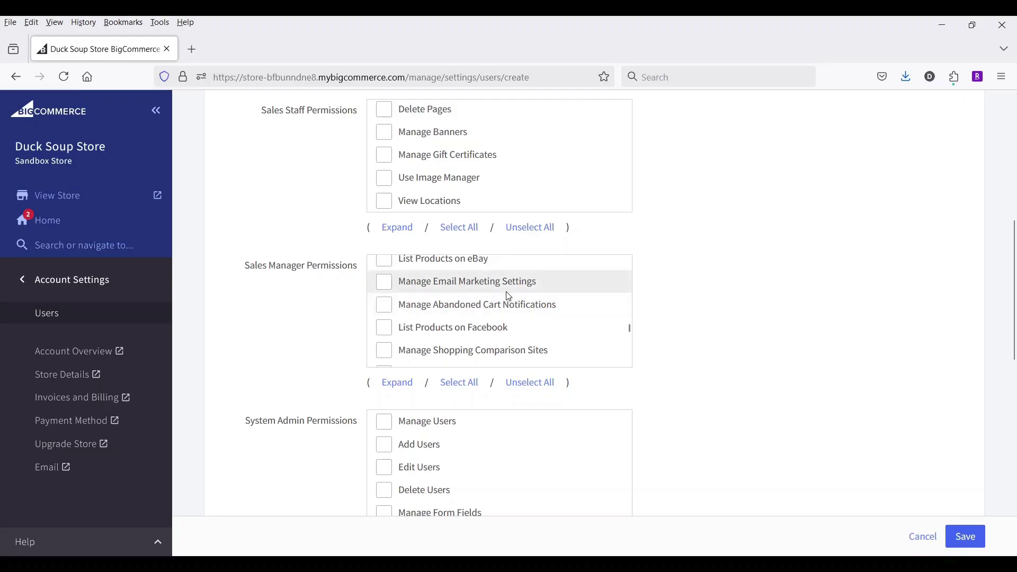
pyautogui.scroll(-10, 507, 294)
pyautogui.scroll(-3, 507, 296)
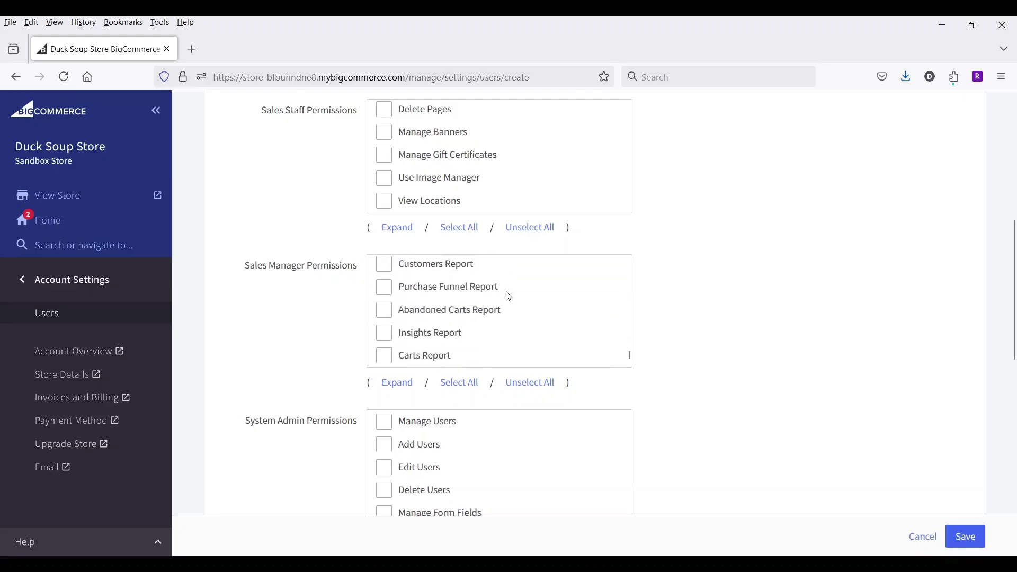
pyautogui.scroll(-3, 661, 318)
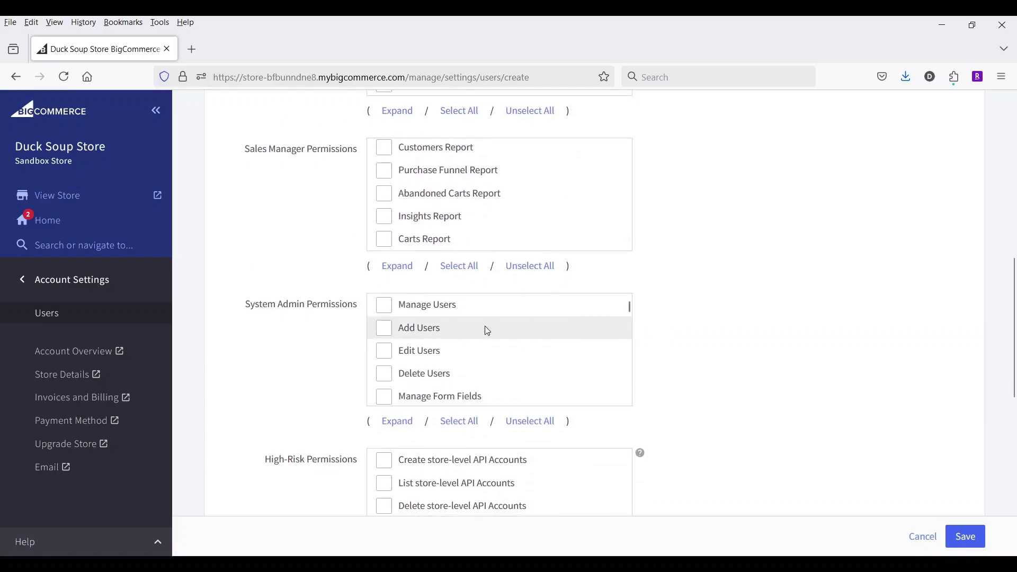
pyautogui.scroll(-10, 497, 330)
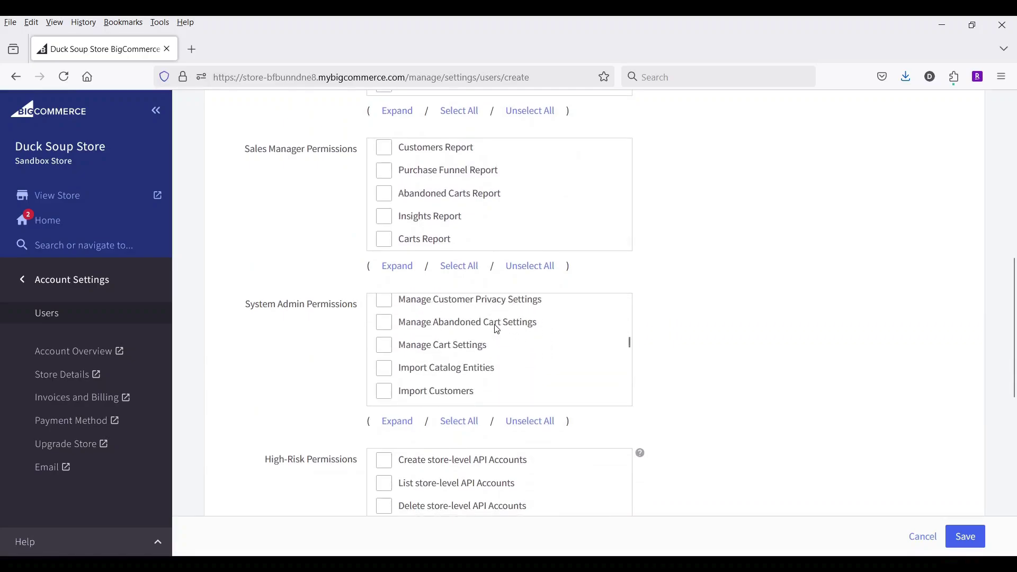
pyautogui.scroll(-10, 496, 329)
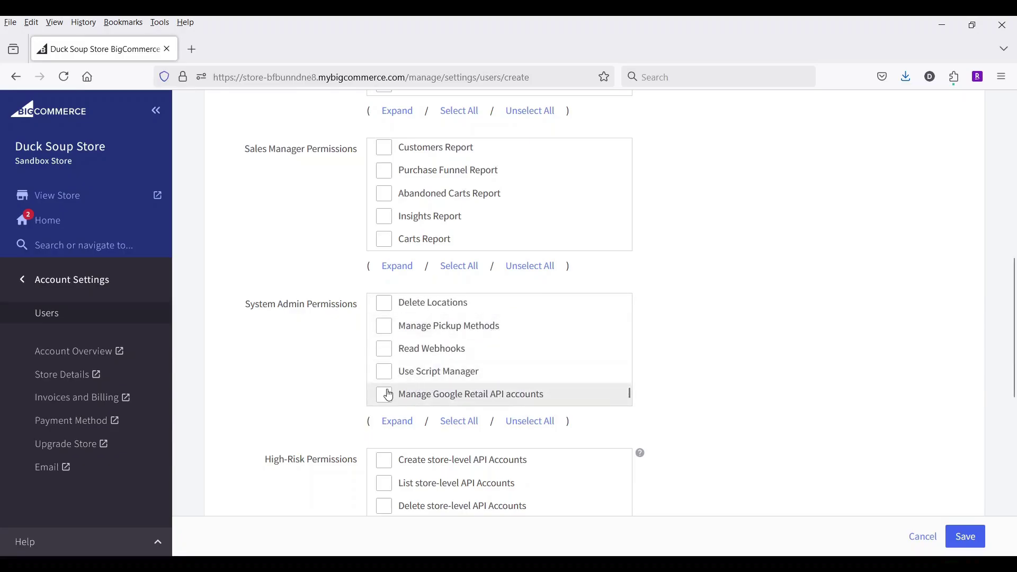
pyautogui.scroll(5, 667, 289)
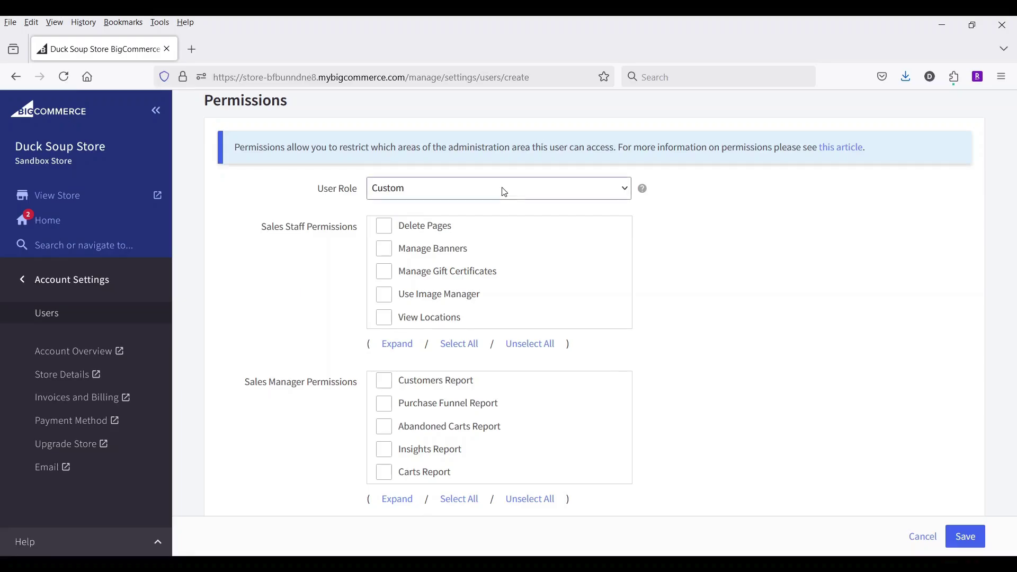
# Switch the new user's role to Store Administrator and review the auto-granted permissions.
pyautogui.click(496, 250)
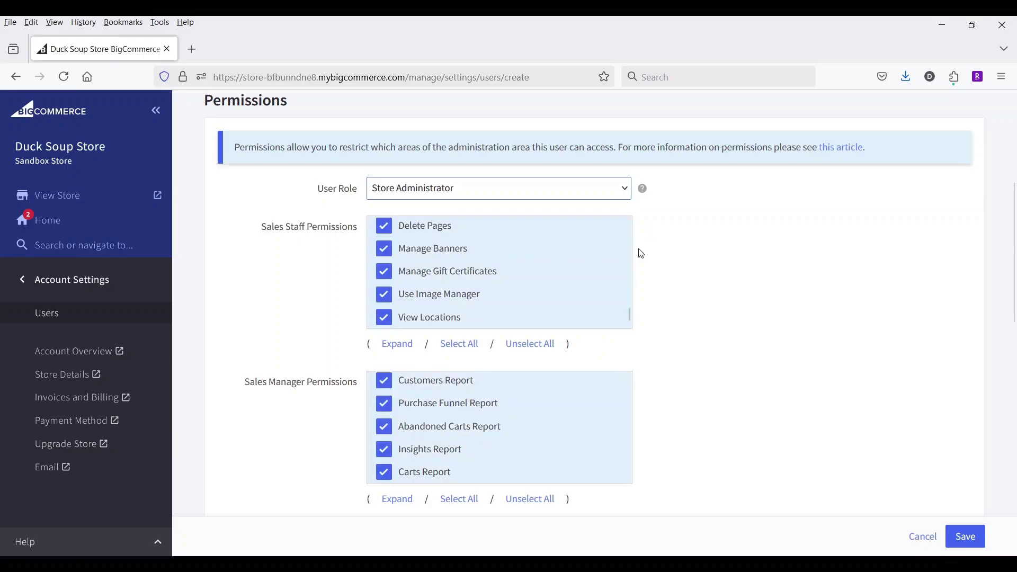
pyautogui.scroll(-4, 689, 255)
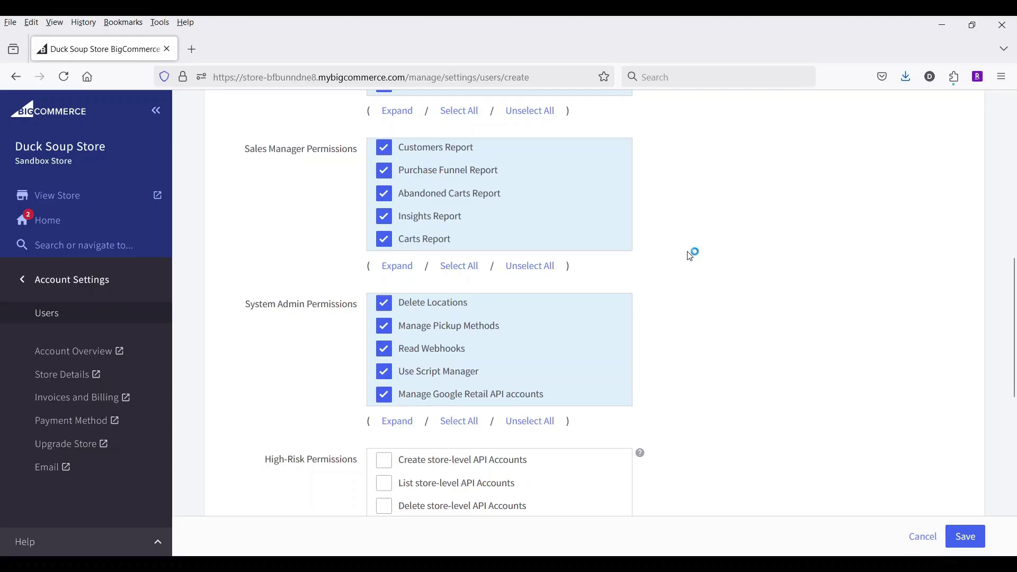
pyautogui.scroll(3, 686, 271)
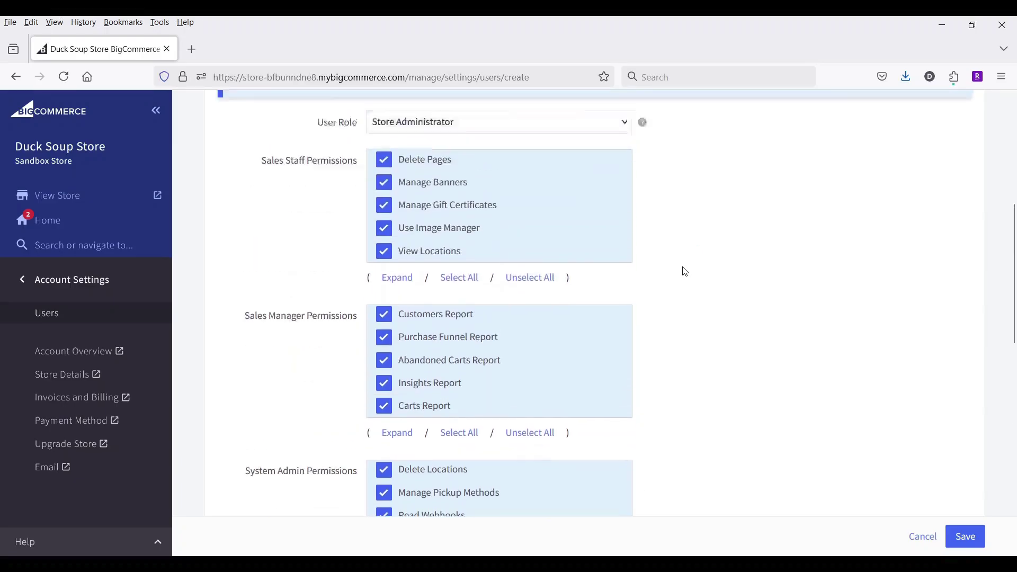
pyautogui.scroll(1, 685, 272)
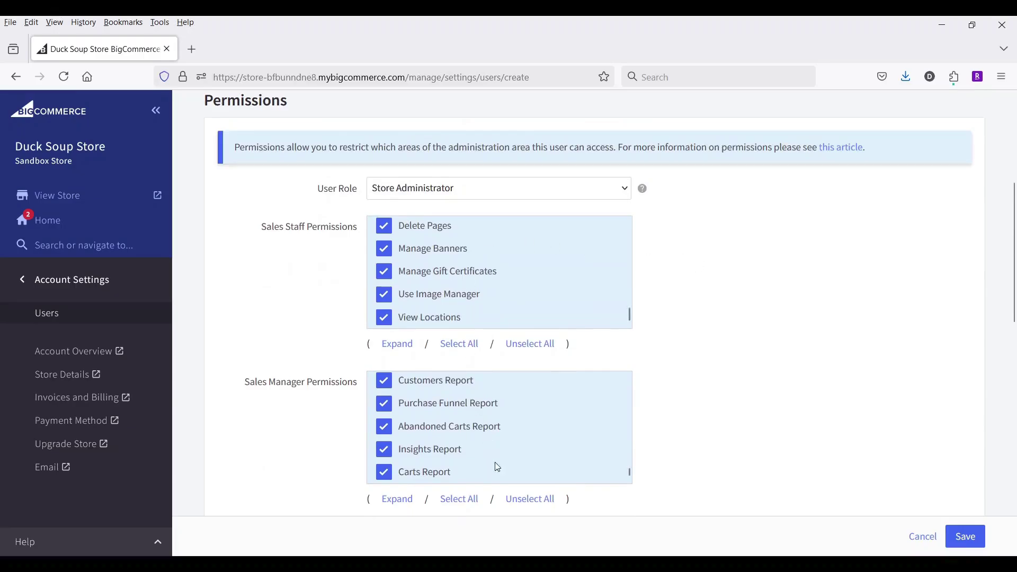
pyautogui.scroll(-4, 646, 315)
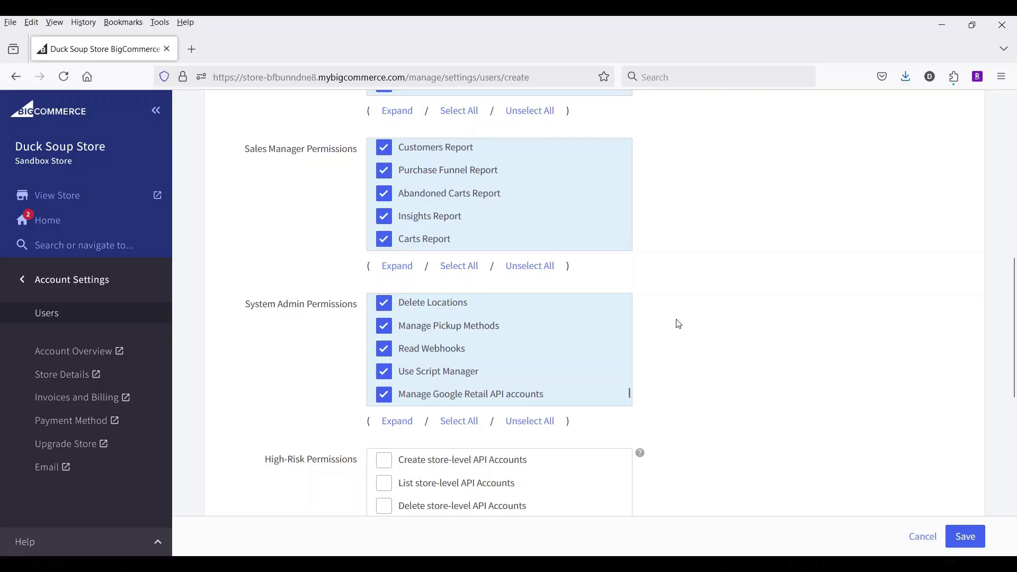
pyautogui.scroll(-2, 679, 324)
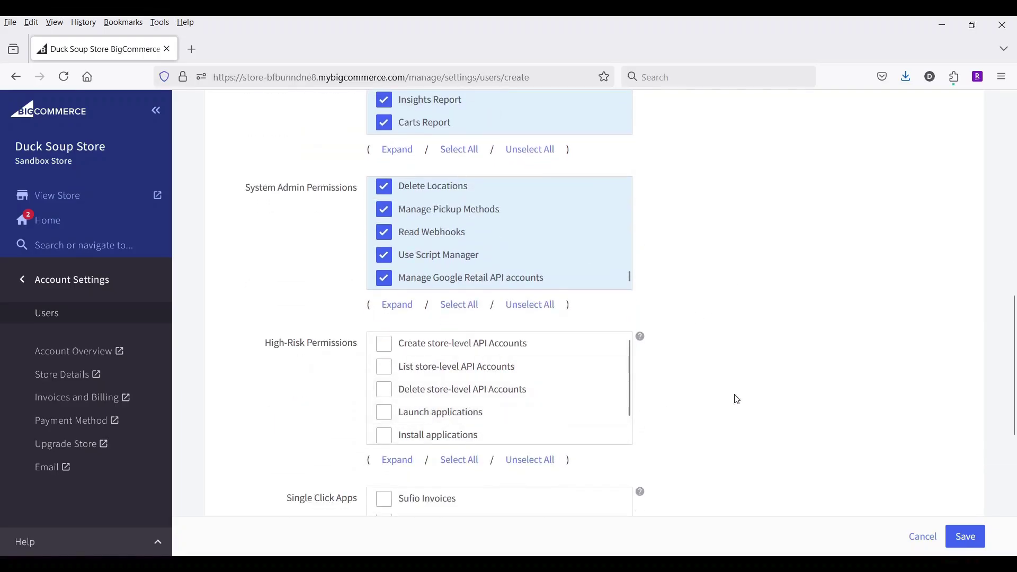
pyautogui.scroll(-2, 736, 399)
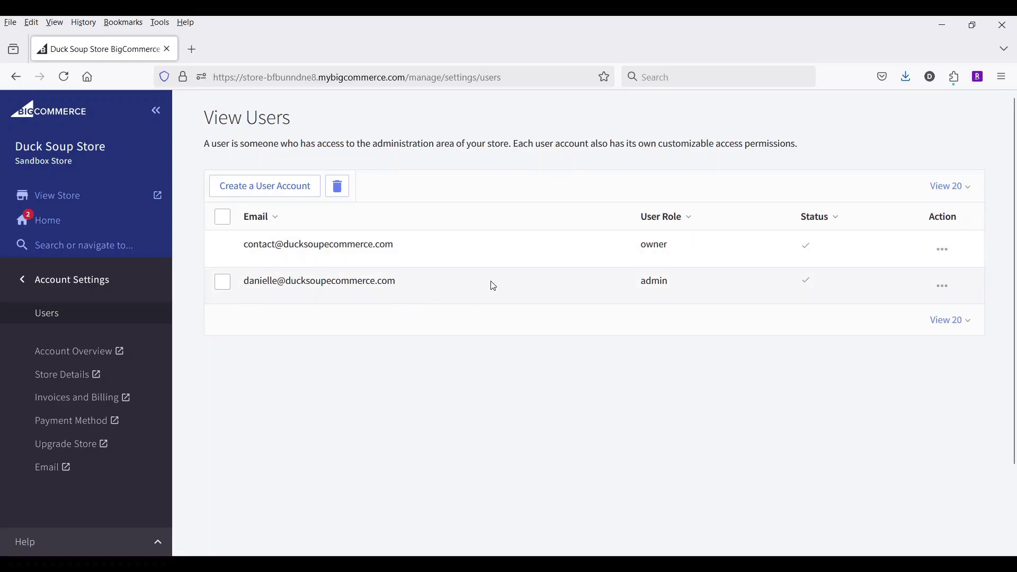
# Inspect the admin row's actions menu and checkbox without changes, then return to the main store menu.
pyautogui.click(952, 291)
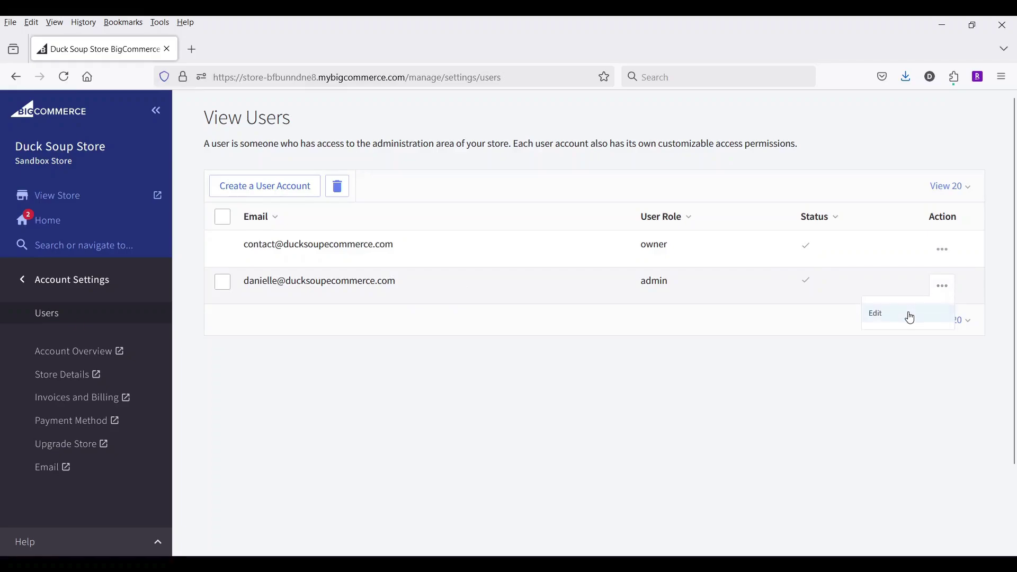
pyautogui.click(782, 320)
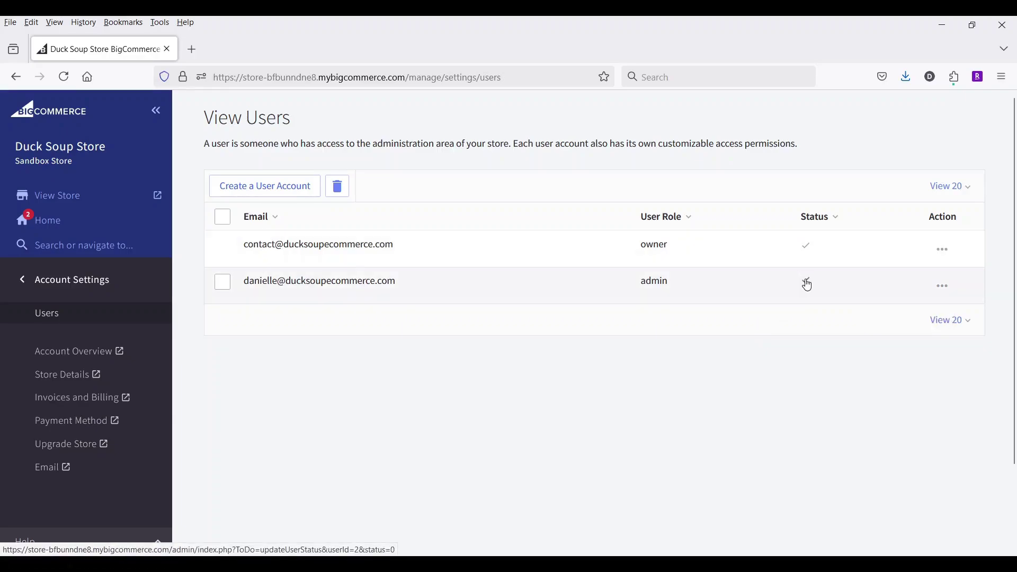
pyautogui.click(223, 284)
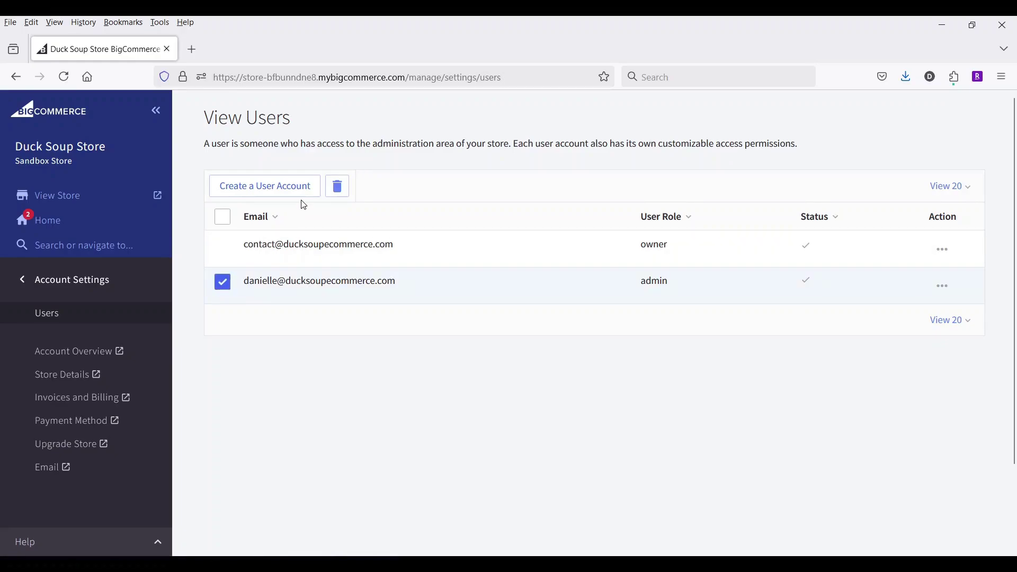
pyautogui.click(222, 285)
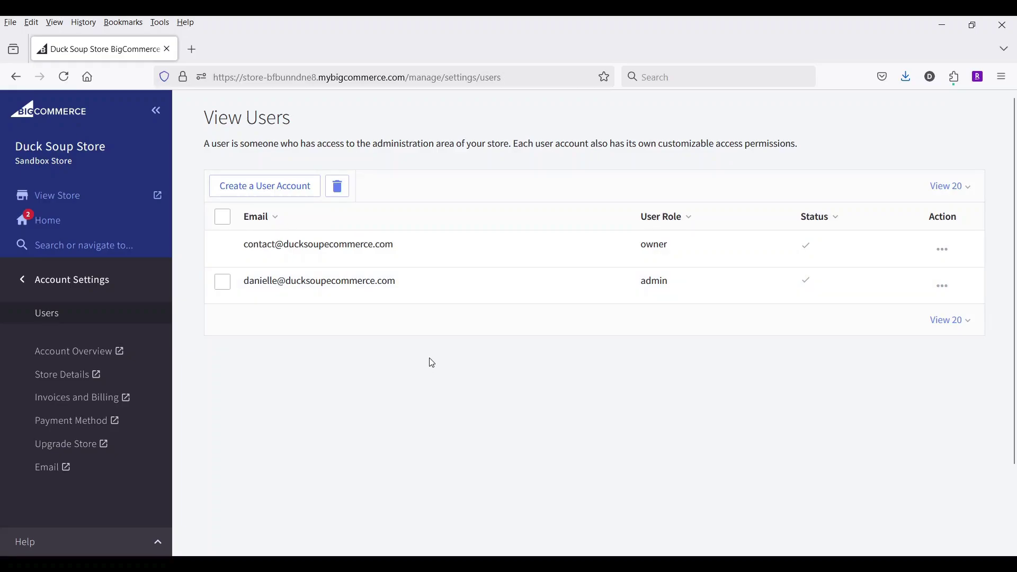
pyautogui.click(57, 281)
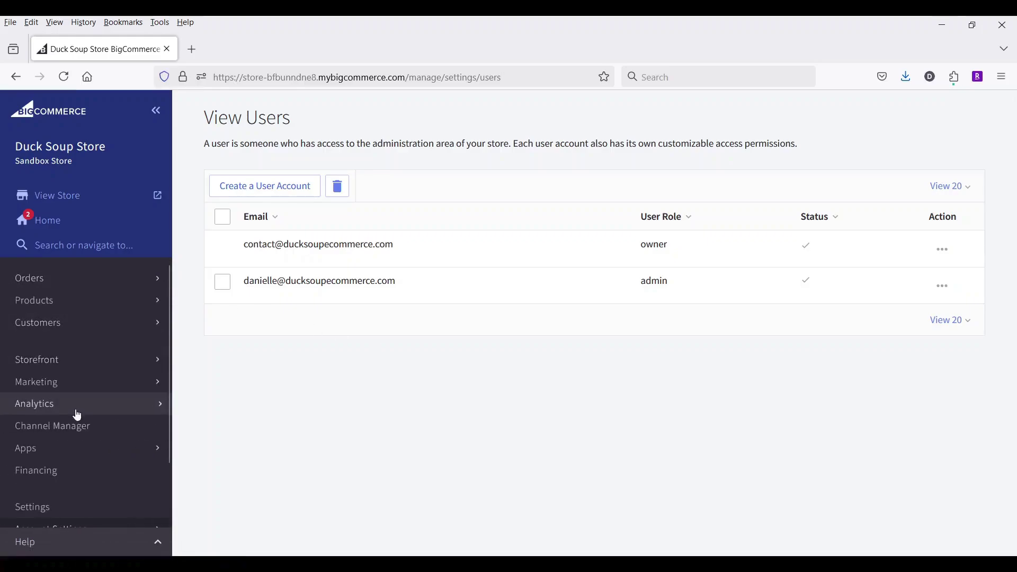
# Go to Settings and open Store logs from the Advanced section.
pyautogui.scroll(-2, 75, 412)
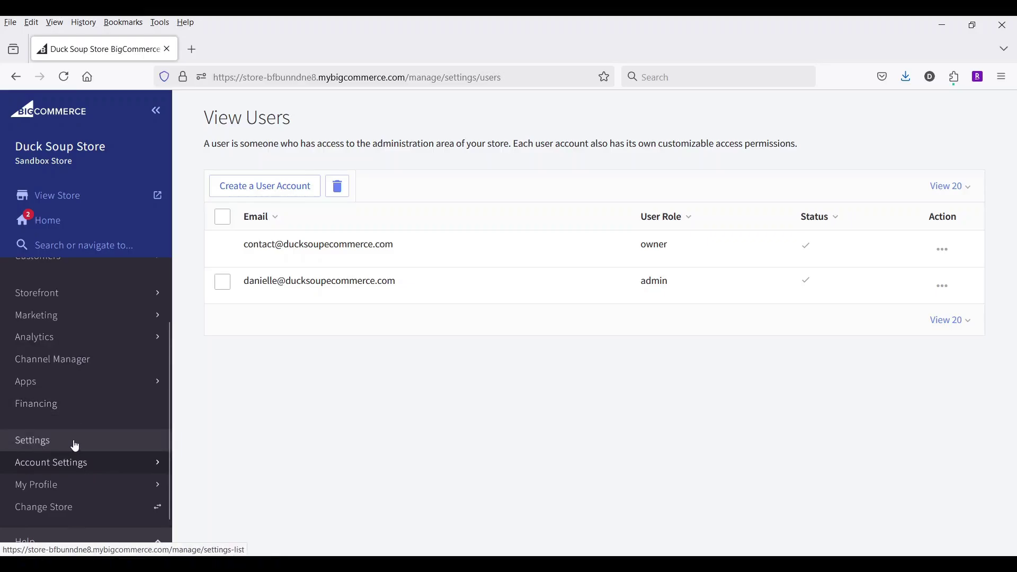
pyautogui.click(72, 446)
pyautogui.scroll(-13, 495, 326)
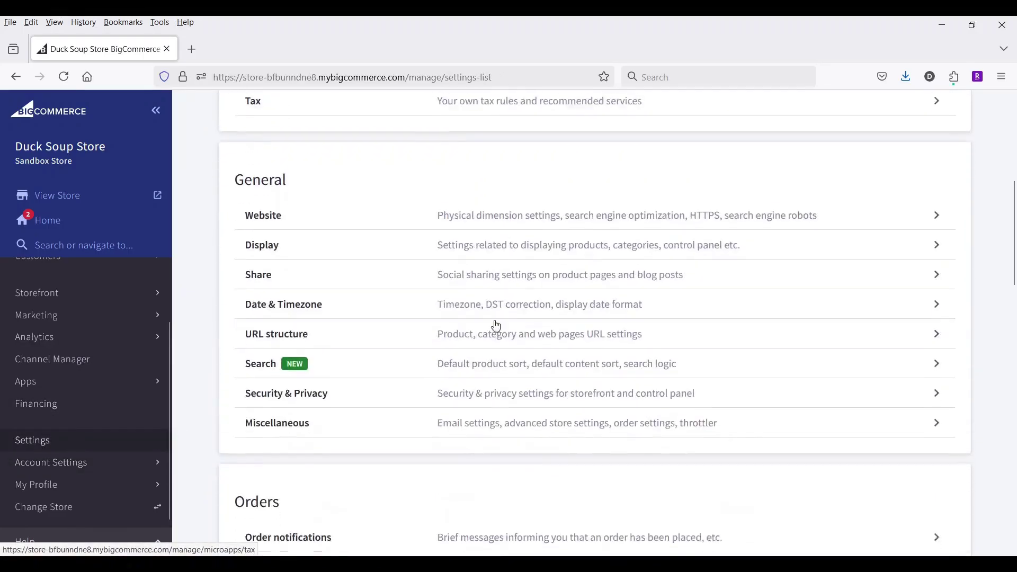
pyautogui.scroll(-5, 495, 325)
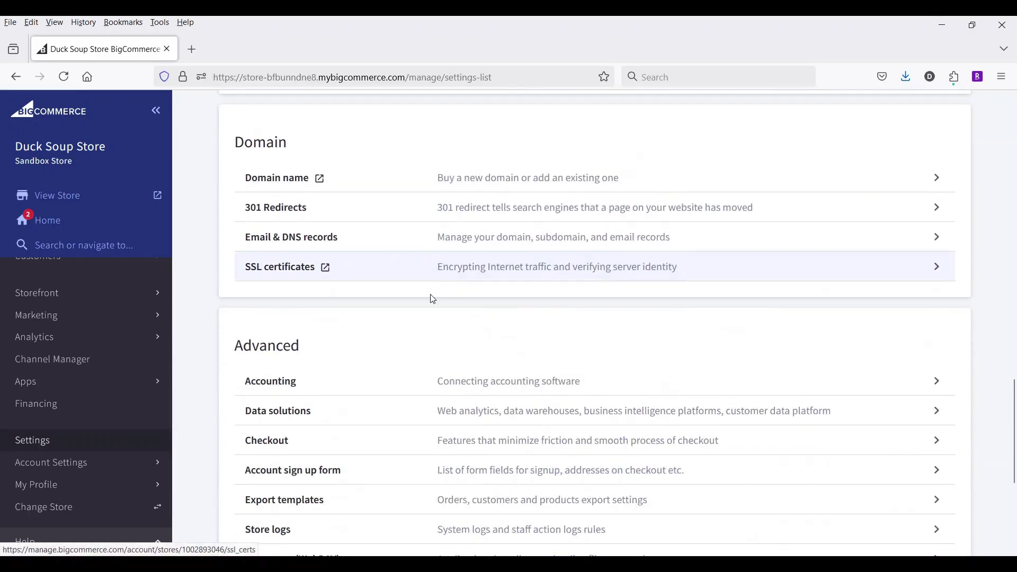
pyautogui.scroll(-2, 432, 297)
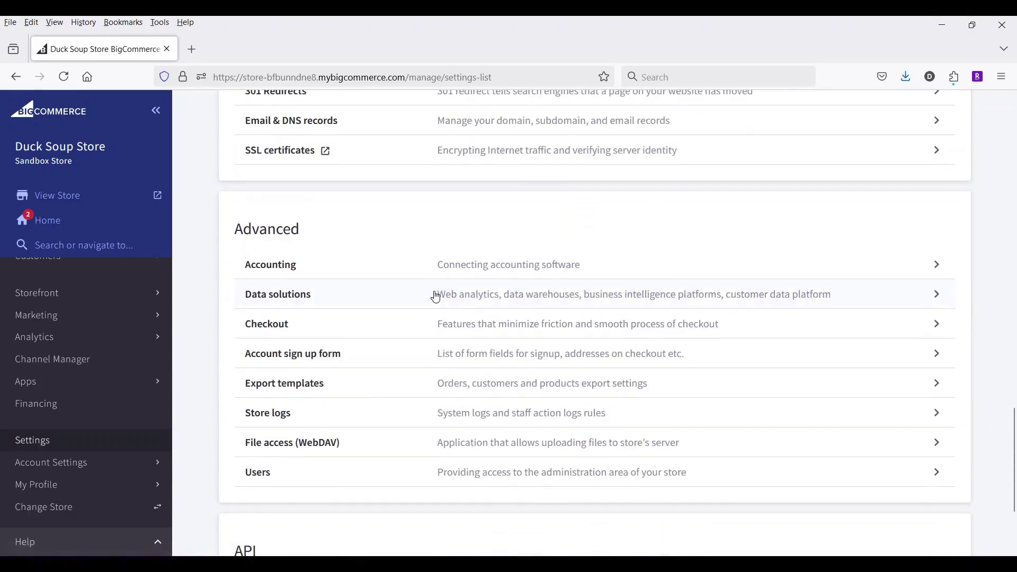
pyautogui.click(534, 418)
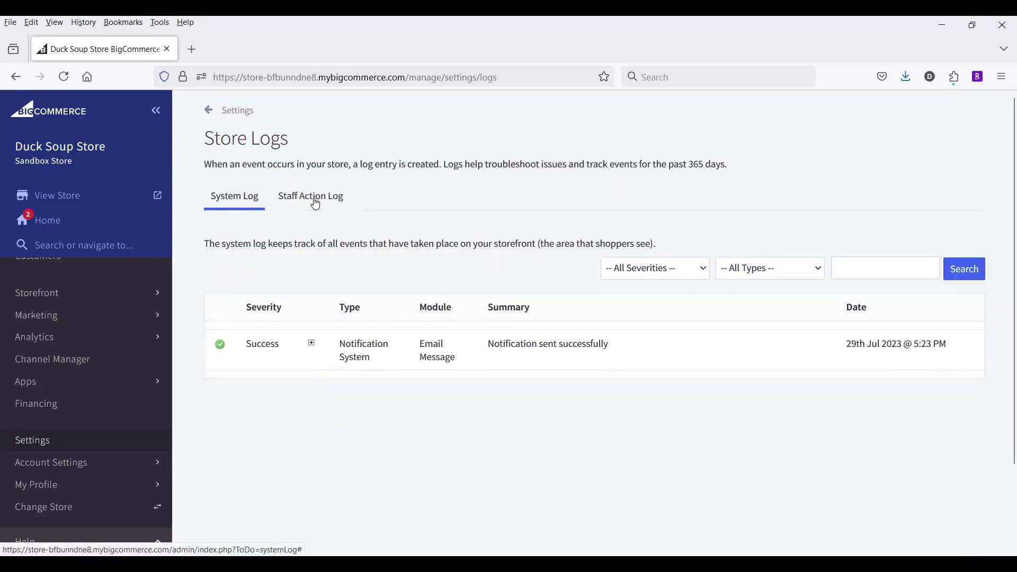
# Switch to the Staff Action Log and browse its admin login and Storefront Scripts entries.
pyautogui.click(322, 204)
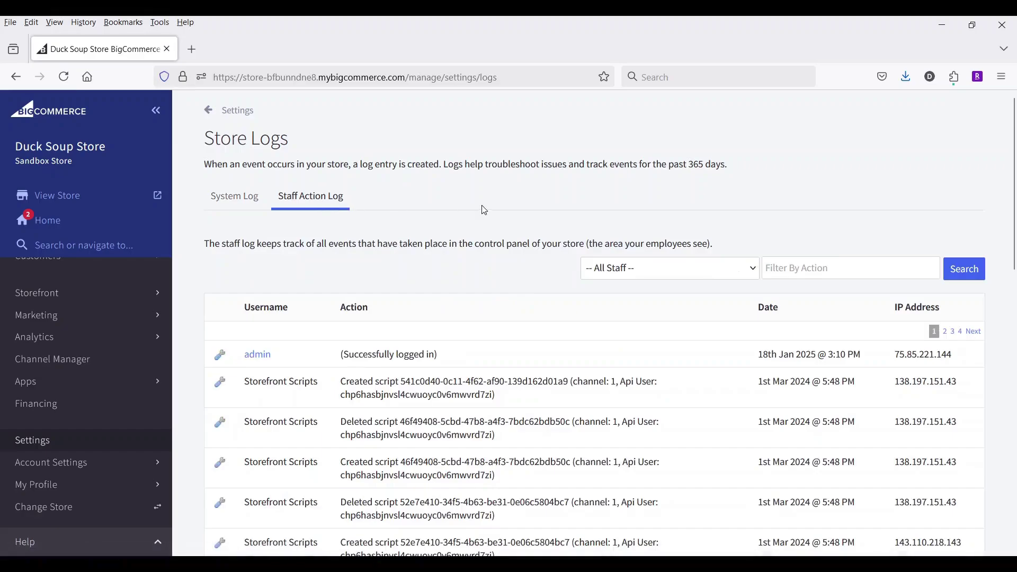
pyautogui.scroll(-2, 484, 210)
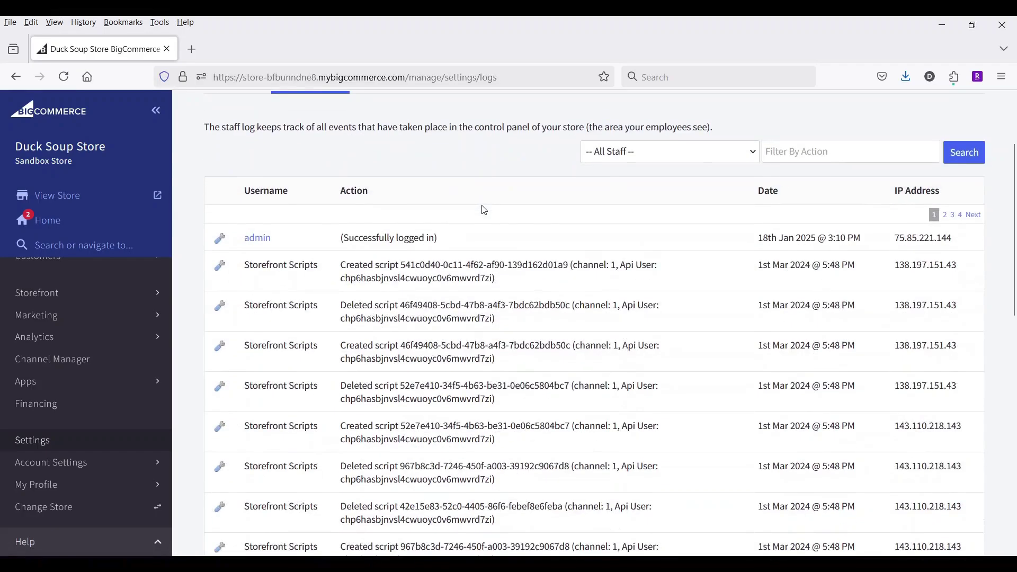
pyautogui.scroll(-10, 484, 210)
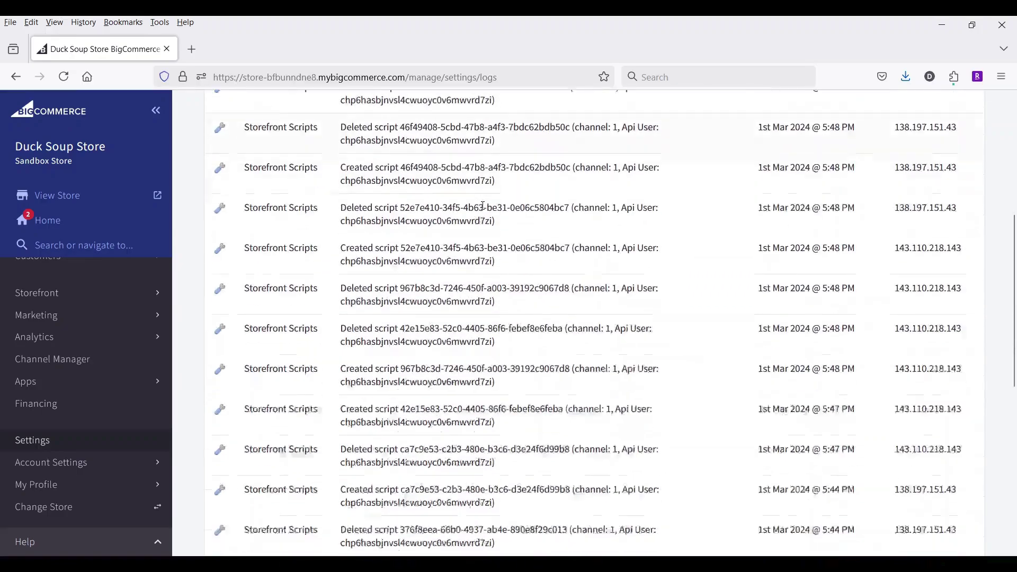
pyautogui.scroll(-2, 483, 204)
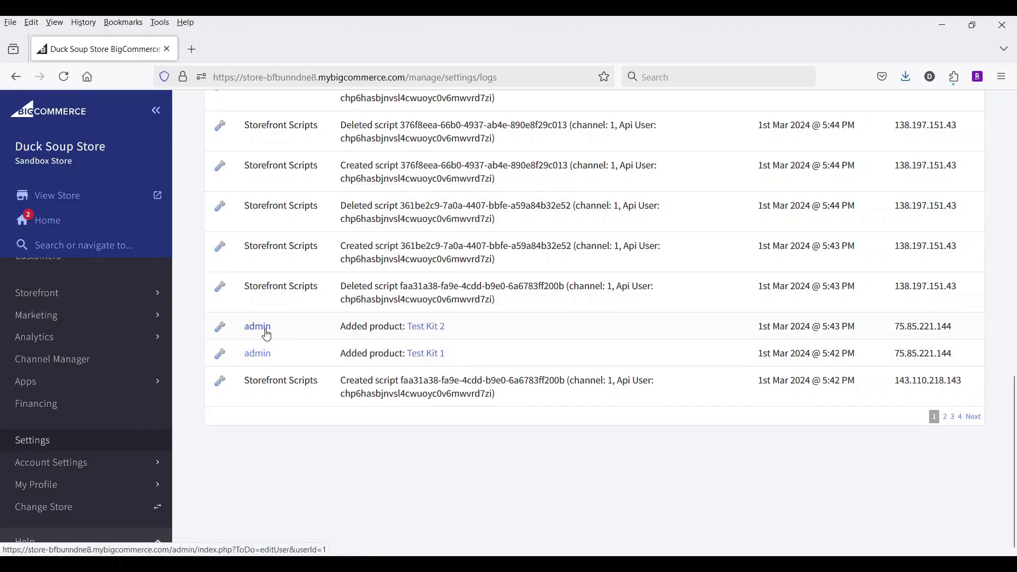
pyautogui.scroll(10, 268, 335)
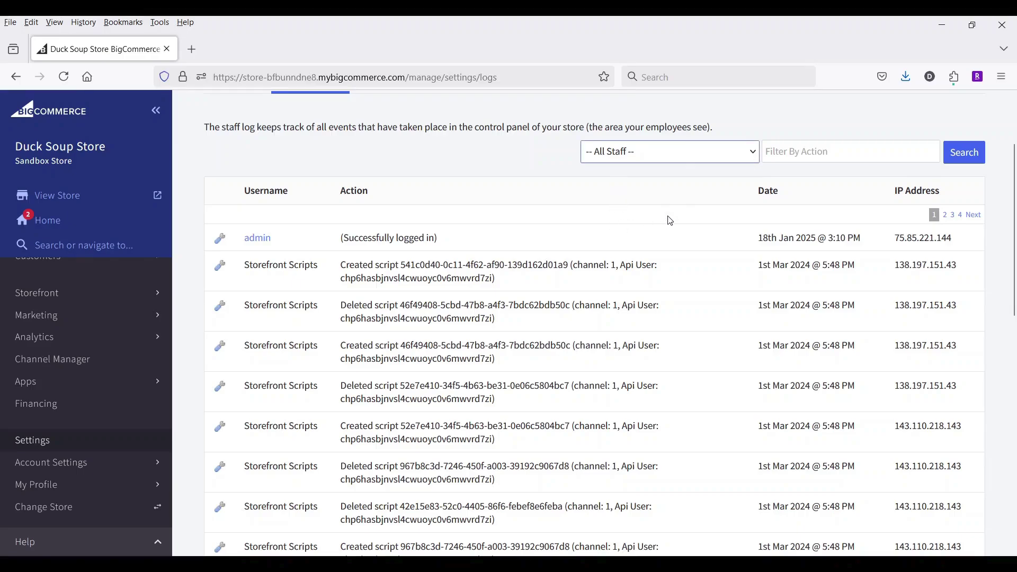
pyautogui.click(494, 188)
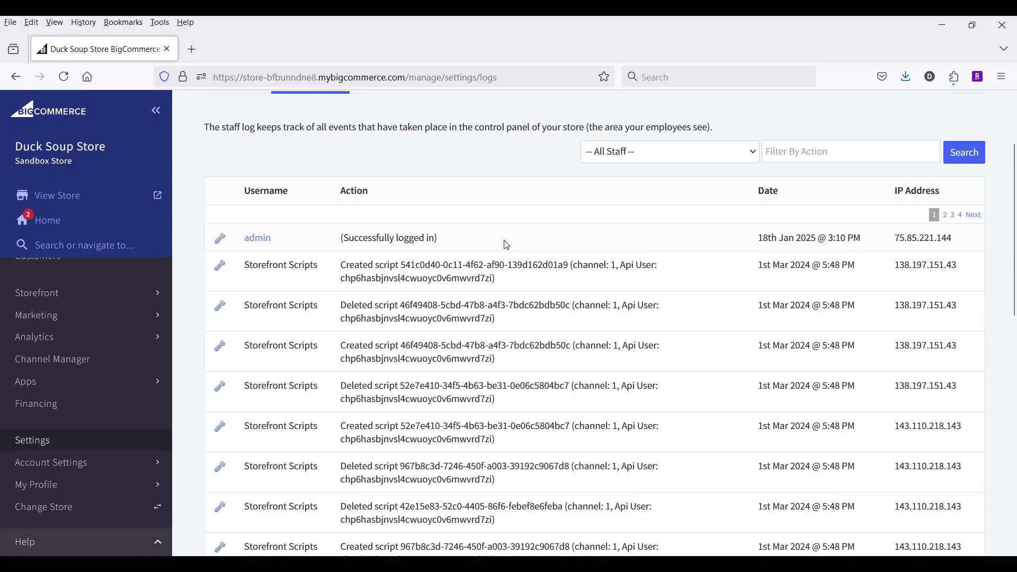
pyautogui.scroll(2, 506, 245)
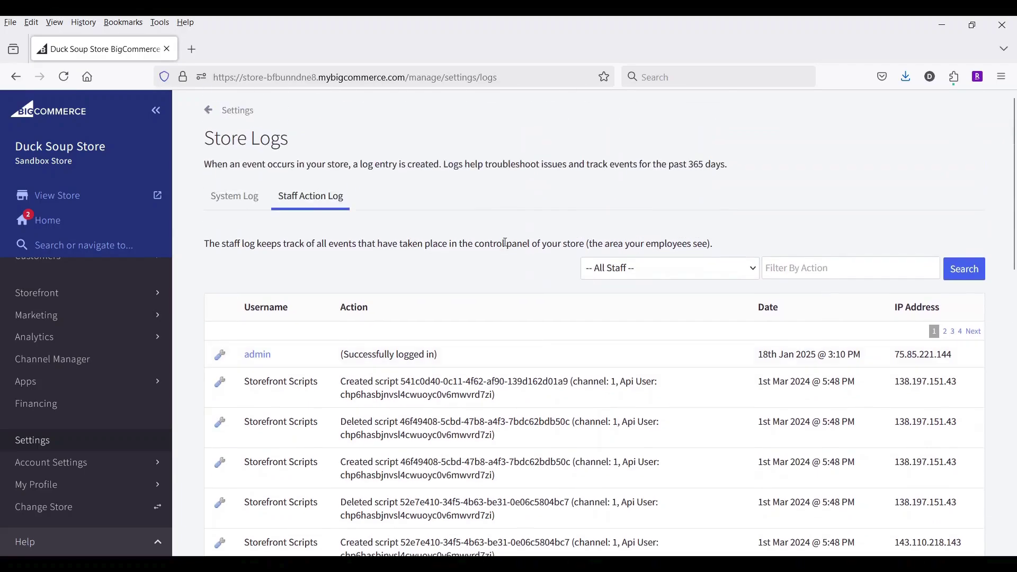